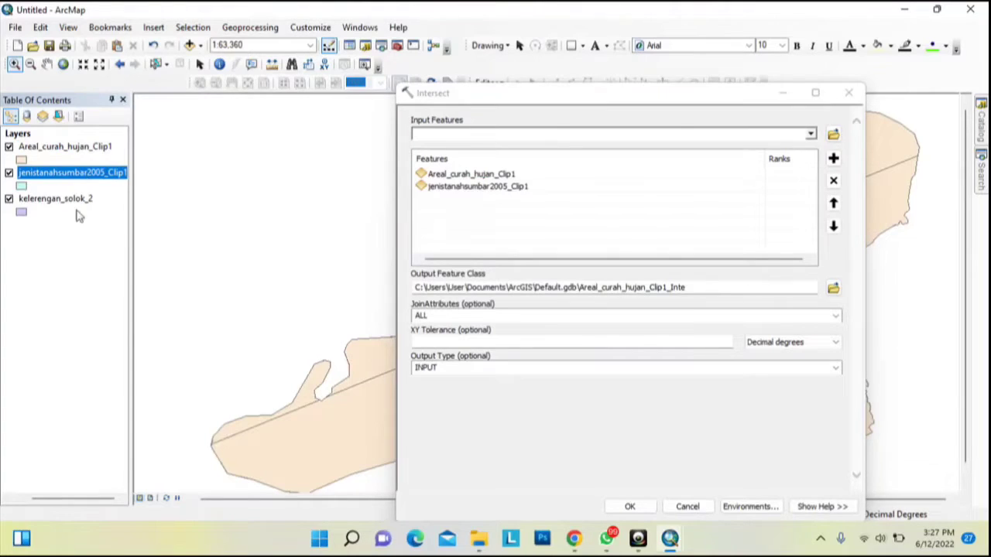
Add the kelerengan_solok_2 layer to the Intersect input features and run the tool
{"action": "left_click_drag", "start_coordinate": [76, 199], "coordinate": [326, 195]}
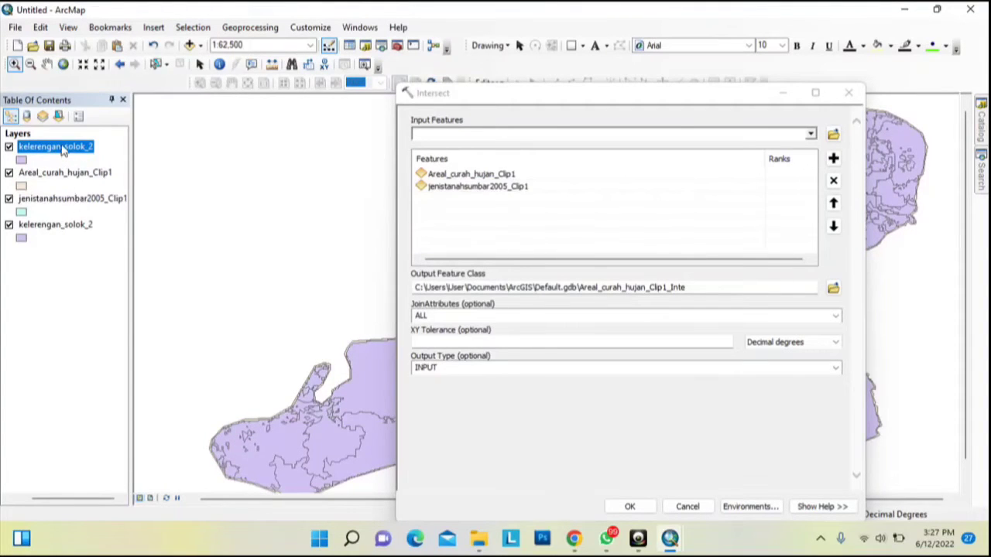
{"action": "left_click_drag", "start_coordinate": [63, 150], "coordinate": [469, 200]}
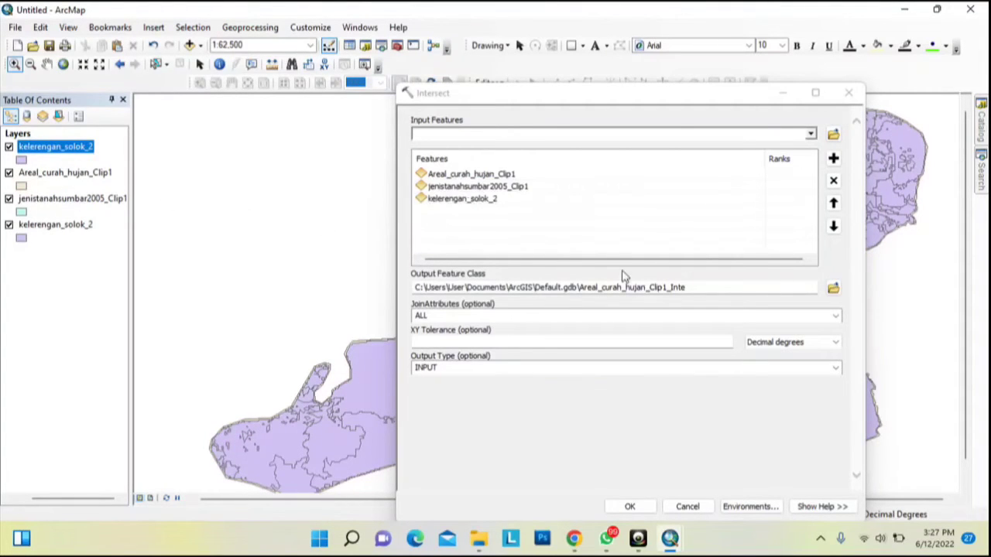
{"action": "left_click", "coordinate": [629, 506]}
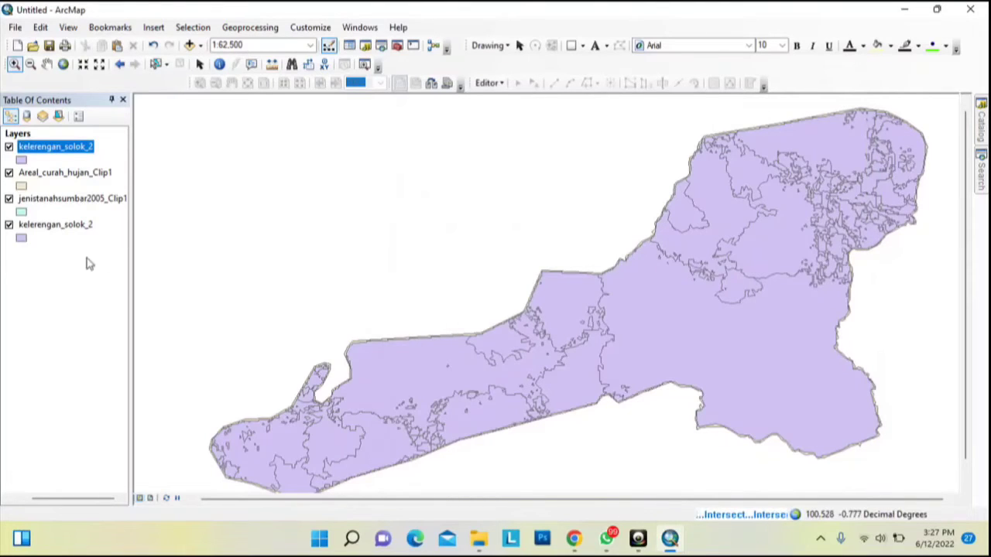
Remove the duplicate kelerengan_solok_2 layer below jenistanahsumbar2005_Clip1 from the map
{"action": "left_click", "coordinate": [65, 225]}
{"action": "right_click", "coordinate": [66, 225]}
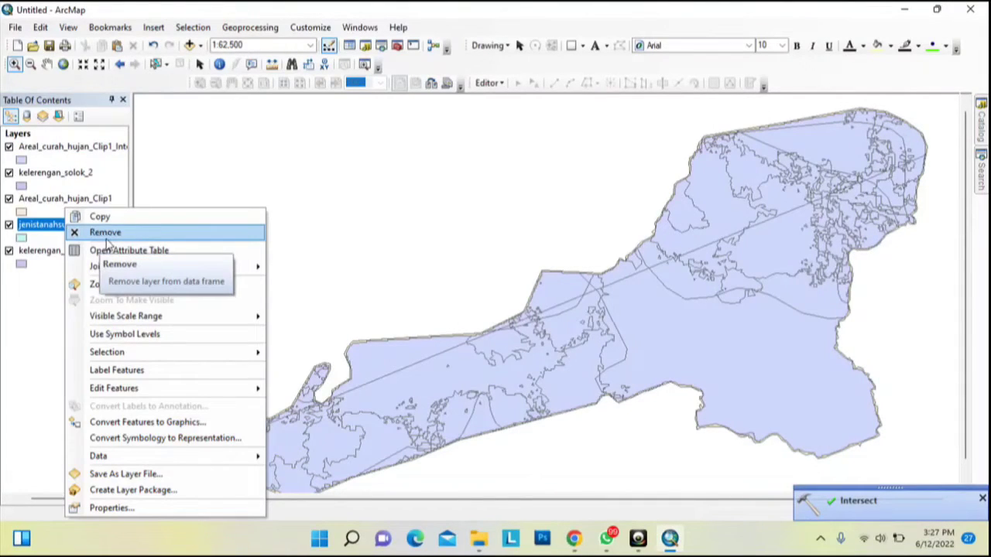
{"action": "left_click", "coordinate": [243, 173]}
{"action": "right_click", "coordinate": [54, 251]}
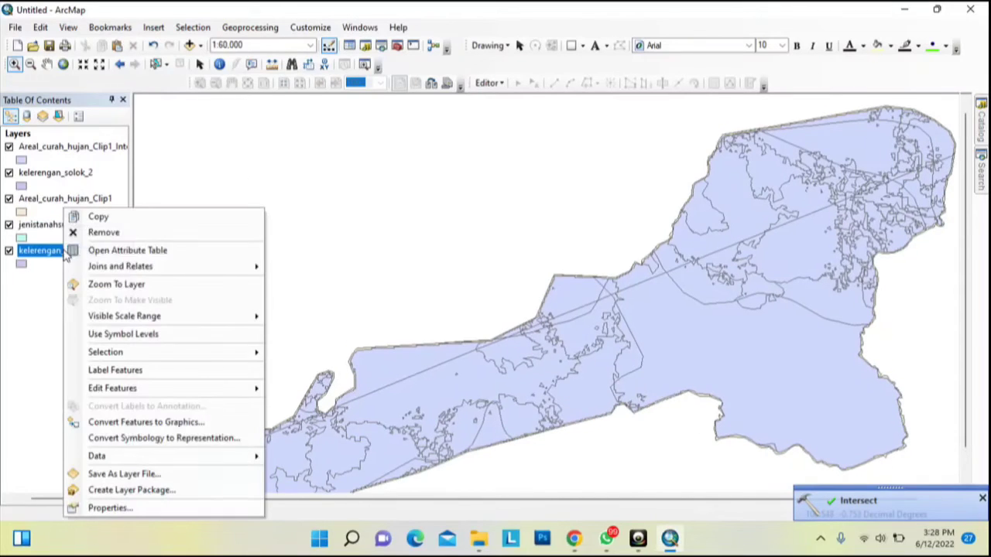
{"action": "left_click", "coordinate": [94, 234]}
Open the attribute table of the Areal_curah_hujan_Clip1_Inte layer
{"action": "left_click", "coordinate": [71, 147]}
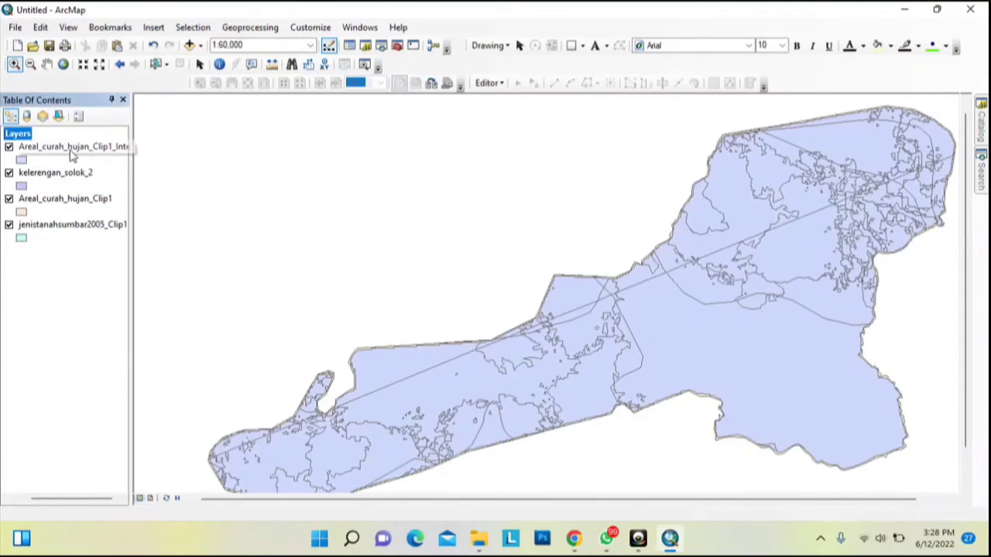
{"action": "right_click", "coordinate": [71, 149]}
{"action": "left_click", "coordinate": [90, 197]}
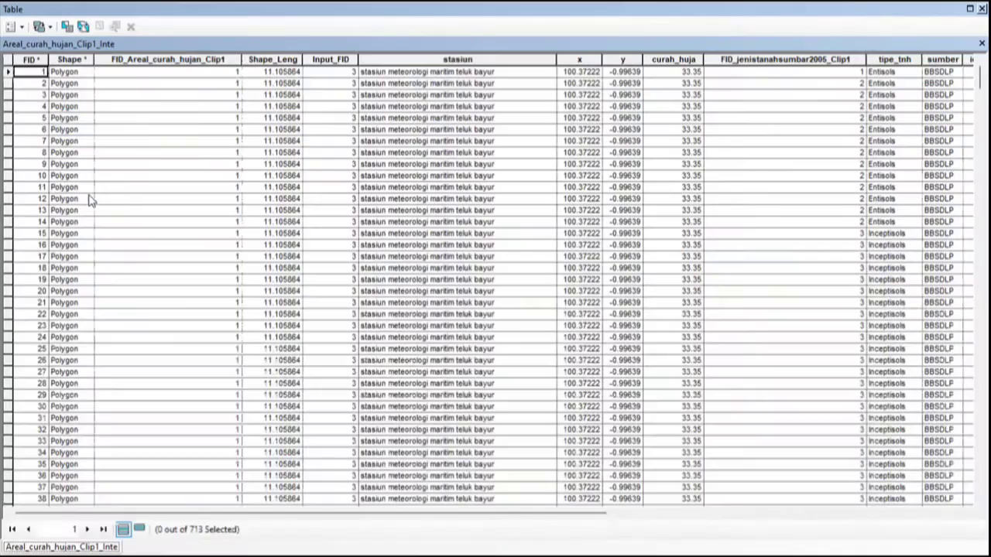
Examine all the fields in the intersected layer's attribute table, from FID through to Shape_Area
{"action": "key", "text": "Right"}
{"action": "key", "text": "Right"}
{"action": "key", "text": "Right"}
{"action": "key", "text": "Right"}
{"action": "key", "text": "Right"}
{"action": "key", "text": "Right"}
{"action": "key", "text": "Right"}
{"action": "key", "text": "Right"}
{"action": "key", "text": "Right"}
{"action": "key", "text": "Right"}
{"action": "key", "text": "Right"}
{"action": "key", "text": "Right"}
{"action": "key", "text": "Right"}
{"action": "key", "text": "Right"}
{"action": "key", "text": "Right"}
{"action": "key", "text": "Right"}
{"action": "key", "text": "Right"}
{"action": "key", "text": "Right"}
{"action": "key", "text": "Right"}
{"action": "key", "text": "Right"}
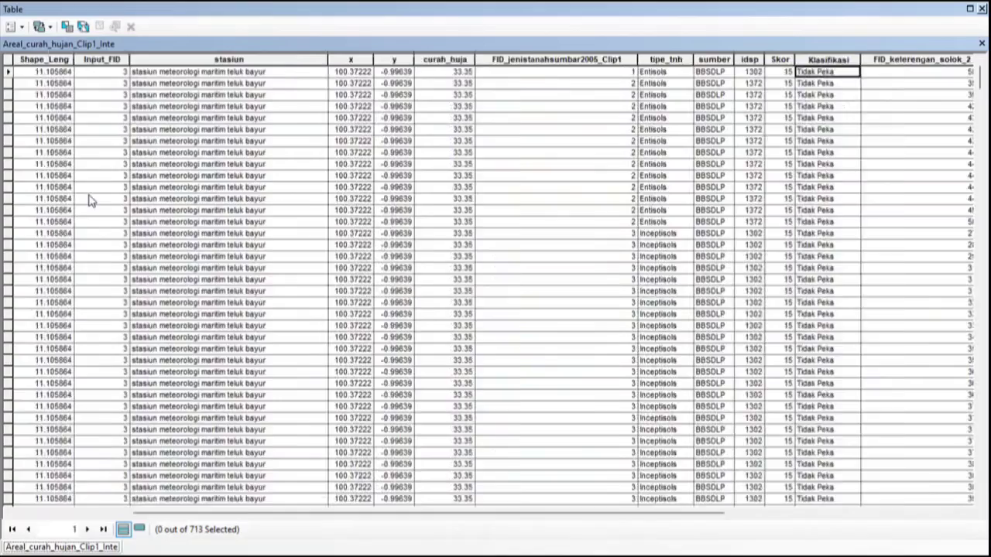
{"action": "key", "text": "Right"}
{"action": "key", "text": "Right"}
{"action": "key", "text": "Right"}
{"action": "key", "text": "Right"}
{"action": "key", "text": "Right"}
{"action": "key", "text": "Right"}
{"action": "key", "text": "Right"}
{"action": "key", "text": "Right"}
{"action": "key", "text": "Right"}
{"action": "key", "text": "Right"}
{"action": "key", "text": "Right"}
{"action": "key", "text": "Right"}
{"action": "key", "text": "Right"}
{"action": "key", "text": "Right"}
{"action": "key", "text": "Right"}
{"action": "key", "text": "Right"}
{"action": "key", "text": "Right"}
{"action": "key", "text": "Right"}
{"action": "key", "text": "Right"}
{"action": "key", "text": "Right"}
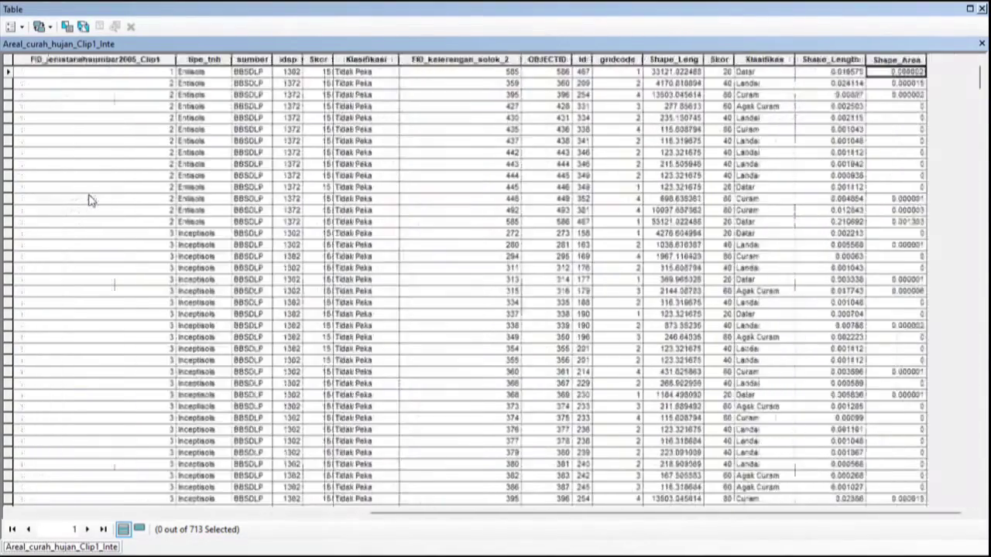
{"action": "key", "text": "Right"}
{"action": "key", "text": "Right"}
{"action": "key", "text": "Right"}
{"action": "key", "text": "Right"}
{"action": "key", "text": "Right"}
{"action": "key", "text": "Right"}
{"action": "key", "text": "Right"}
{"action": "key", "text": "Right"}
{"action": "key", "text": "Right"}
{"action": "key", "text": "Right"}
{"action": "key", "text": "Right"}
{"action": "key", "text": "Right"}
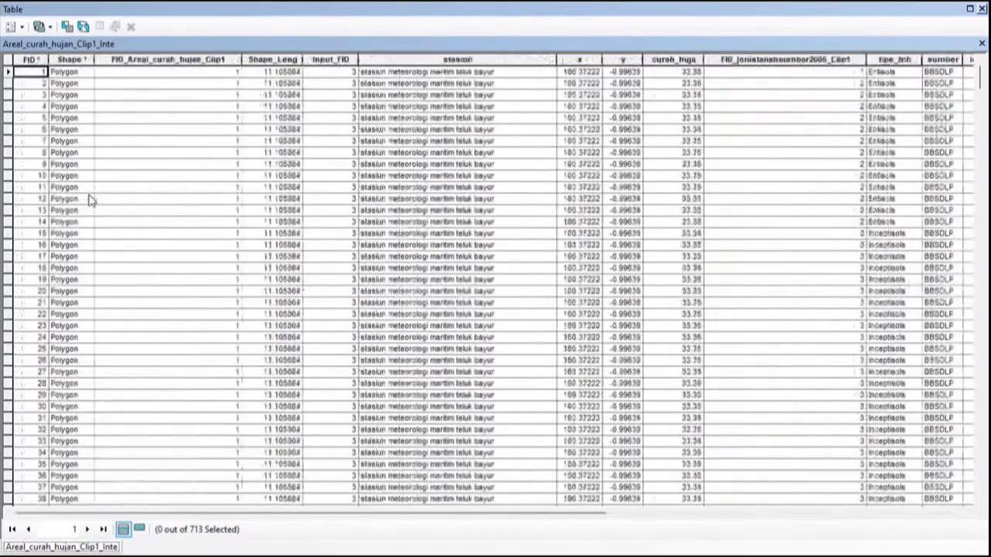
Add a Long Integer field named Skor Akhir to the intersected layer's attribute table
{"action": "left_click", "coordinate": [14, 26]}
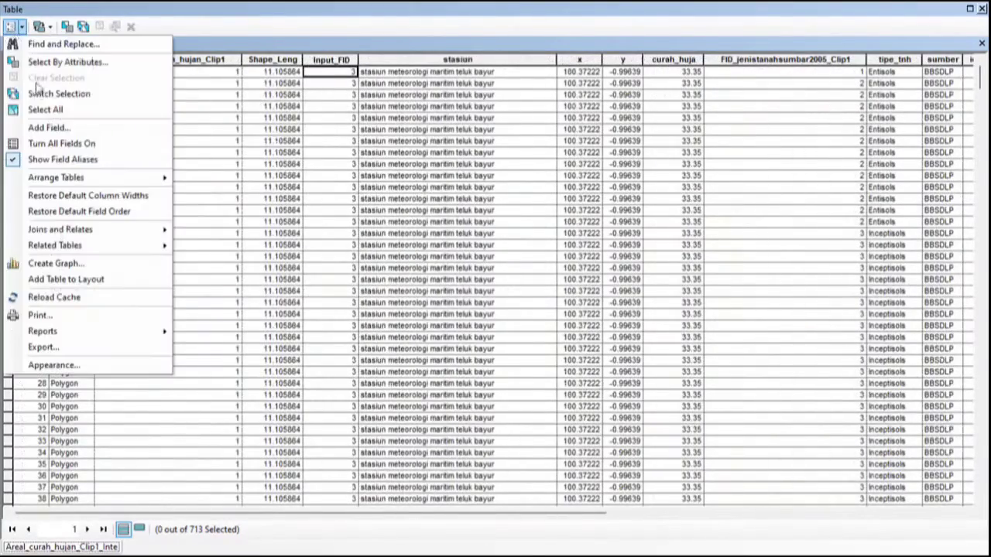
{"action": "left_click", "coordinate": [43, 126]}
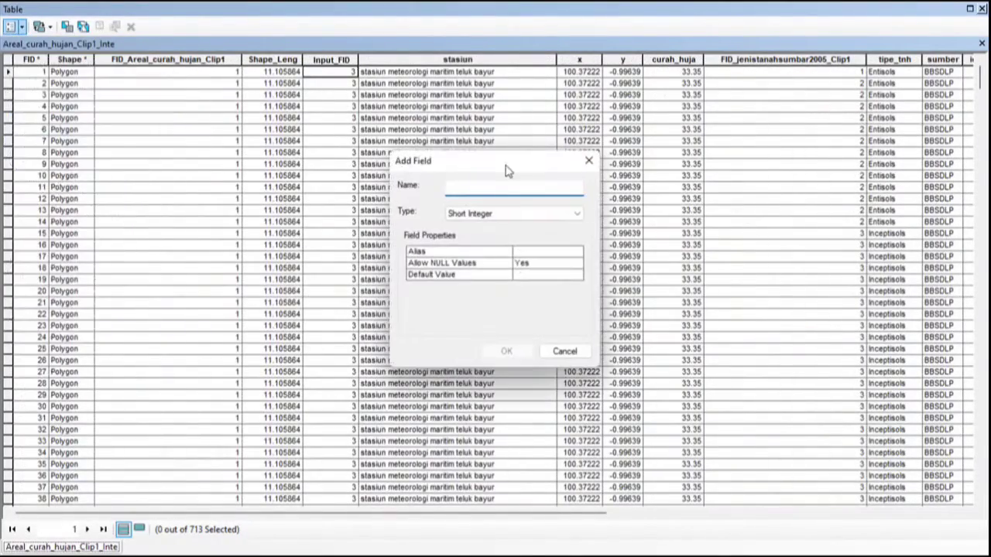
{"action": "type", "text": "Skor Akhir"}
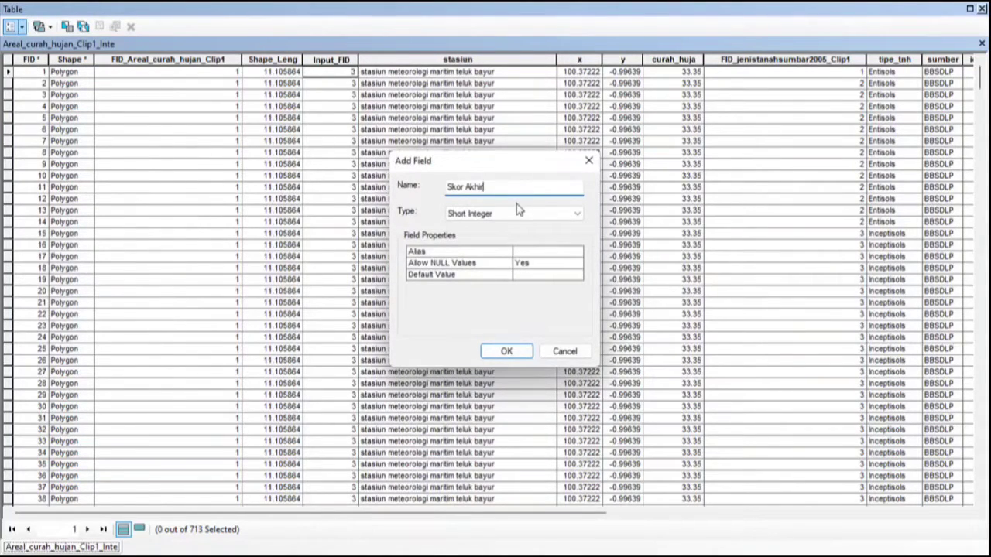
{"action": "left_click", "coordinate": [518, 213]}
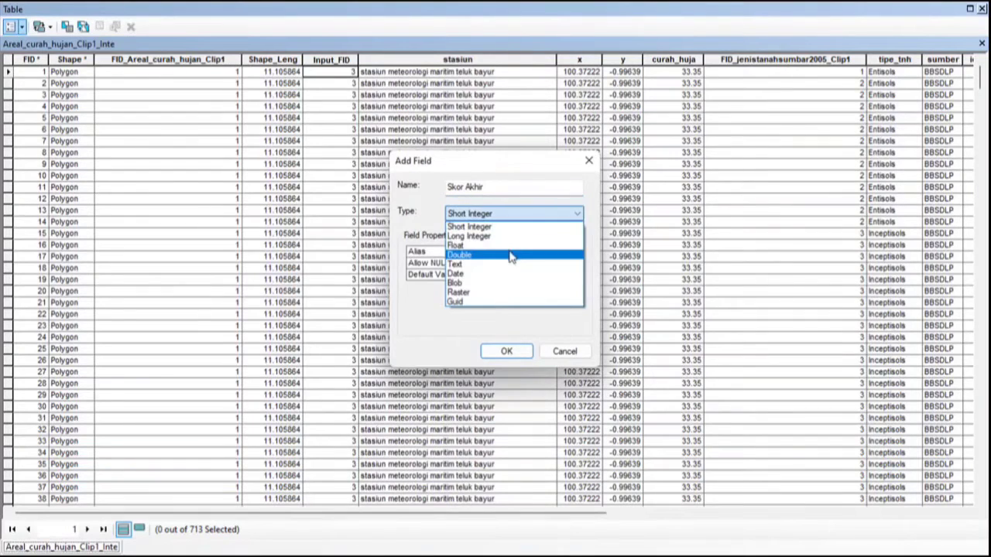
{"action": "left_click", "coordinate": [504, 238]}
{"action": "left_click", "coordinate": [507, 352]}
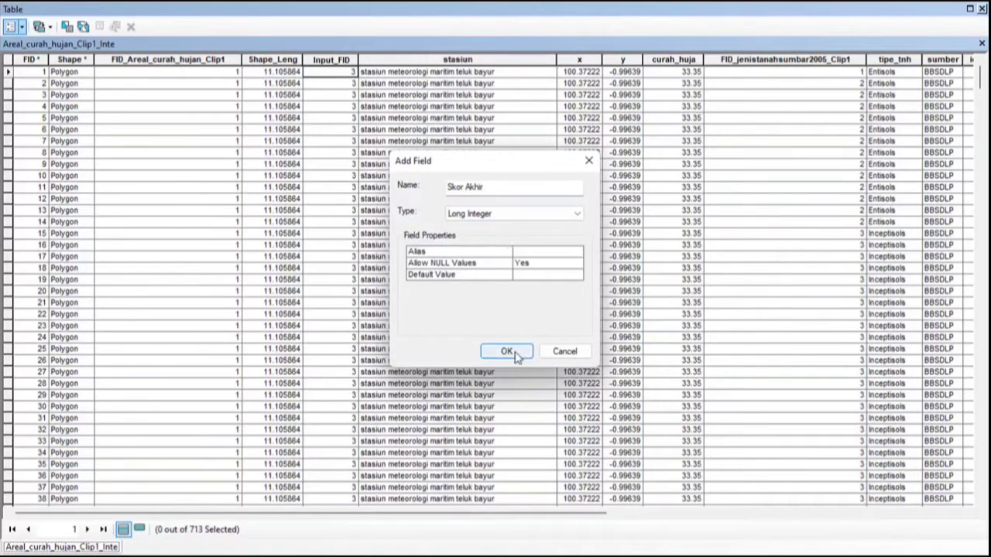
{"action": "left_click", "coordinate": [542, 323]}
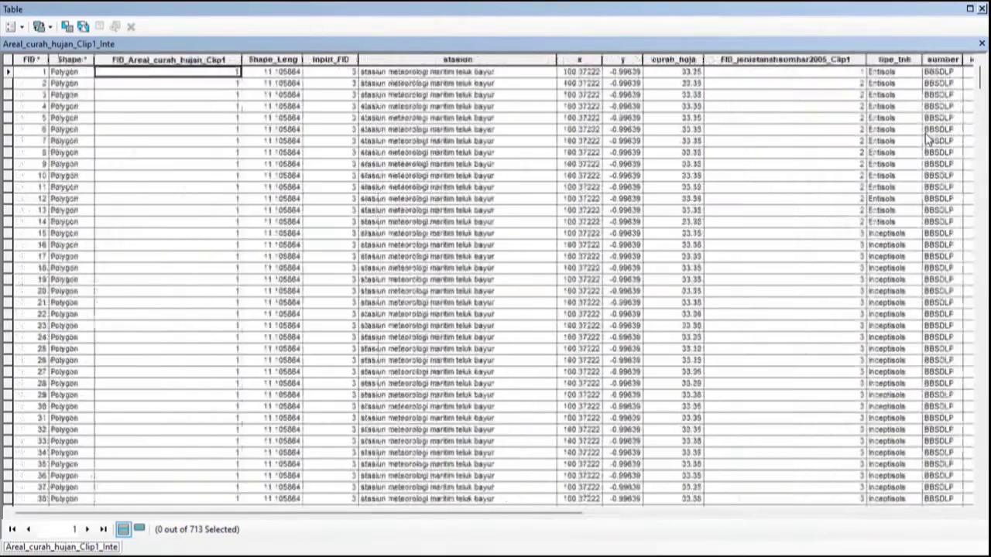
Open the Field Calculator for the Skor_Akhir field at the end of the attribute table
{"action": "key", "text": "Right"}
{"action": "key", "text": "Right"}
{"action": "key", "text": "Right"}
{"action": "key", "text": "Right"}
{"action": "key", "text": "Right"}
{"action": "key", "text": "Right"}
{"action": "key", "text": "Right"}
{"action": "key", "text": "Right"}
{"action": "key", "text": "Right"}
{"action": "key", "text": "Right"}
{"action": "key", "text": "Right"}
{"action": "key", "text": "Right"}
{"action": "key", "text": "Right"}
{"action": "key", "text": "Right"}
{"action": "key", "text": "Right"}
{"action": "key", "text": "Right"}
{"action": "key", "text": "Right"}
{"action": "key", "text": "Right"}
{"action": "key", "text": "Right"}
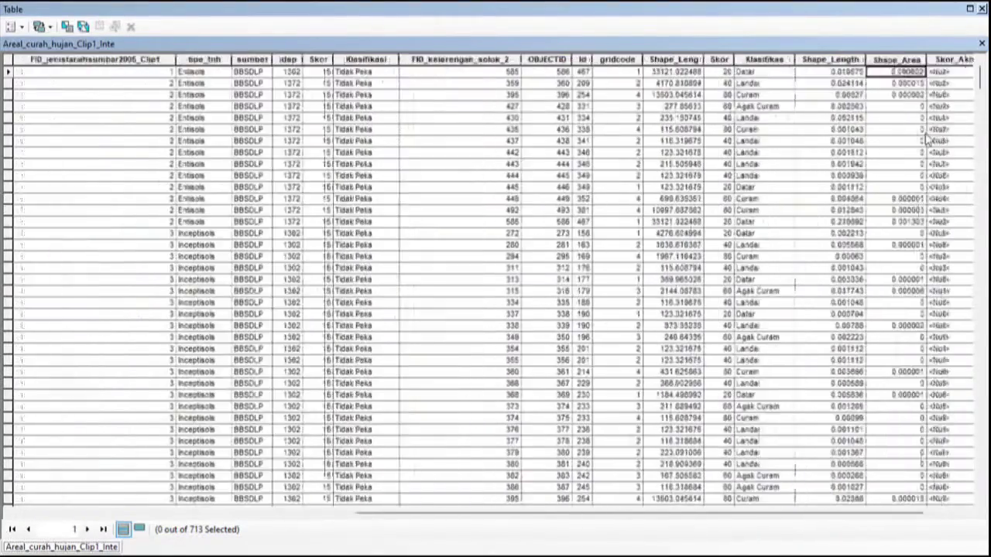
{"action": "key", "text": "End"}
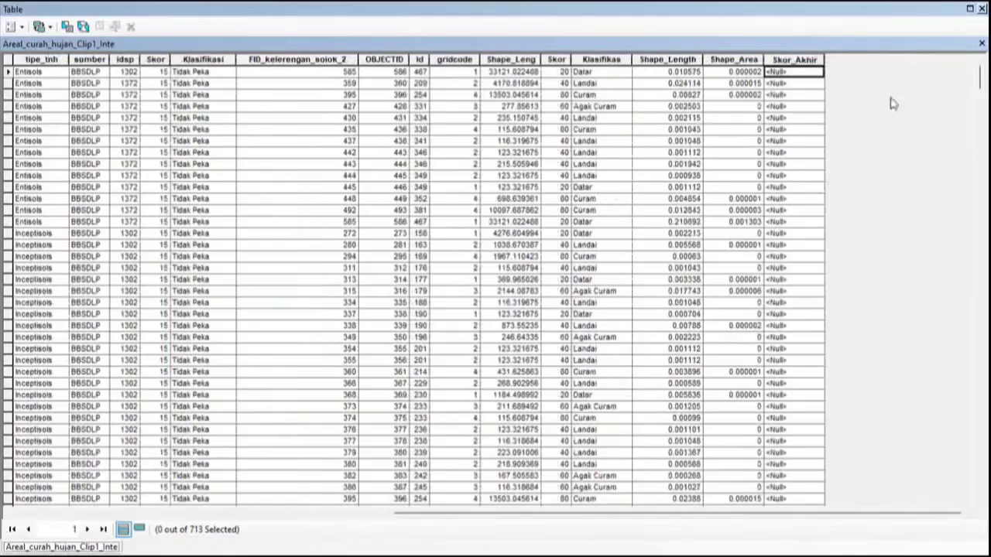
{"action": "right_click", "coordinate": [810, 60]}
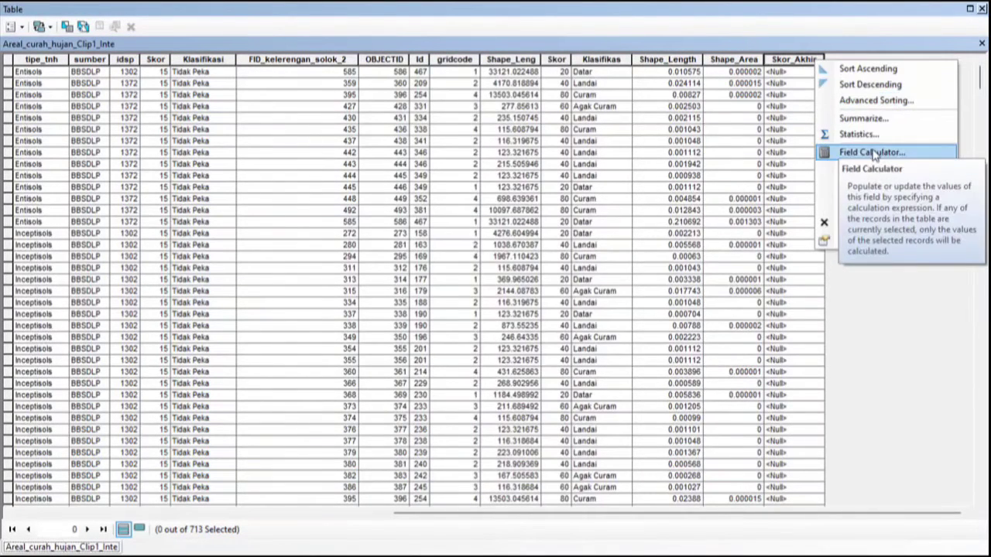
{"action": "left_click", "coordinate": [873, 154]}
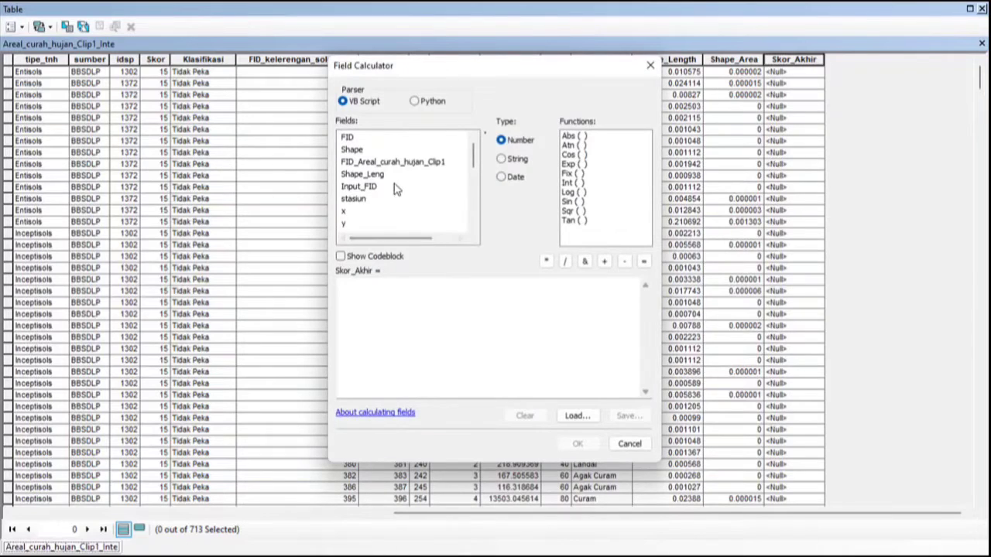
Start the Skor_Akhir expression with the soil and slope score fields as [Skor] + [Skor_1] +
{"action": "scroll", "coordinate": [472, 193], "scroll_direction": "down", "scroll_amount": 2}
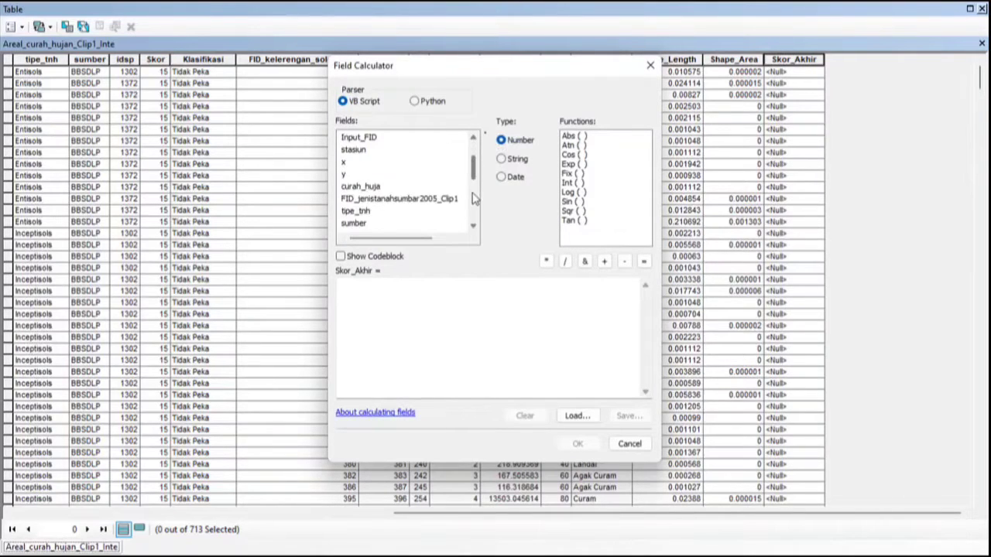
{"action": "left_click", "coordinate": [474, 217]}
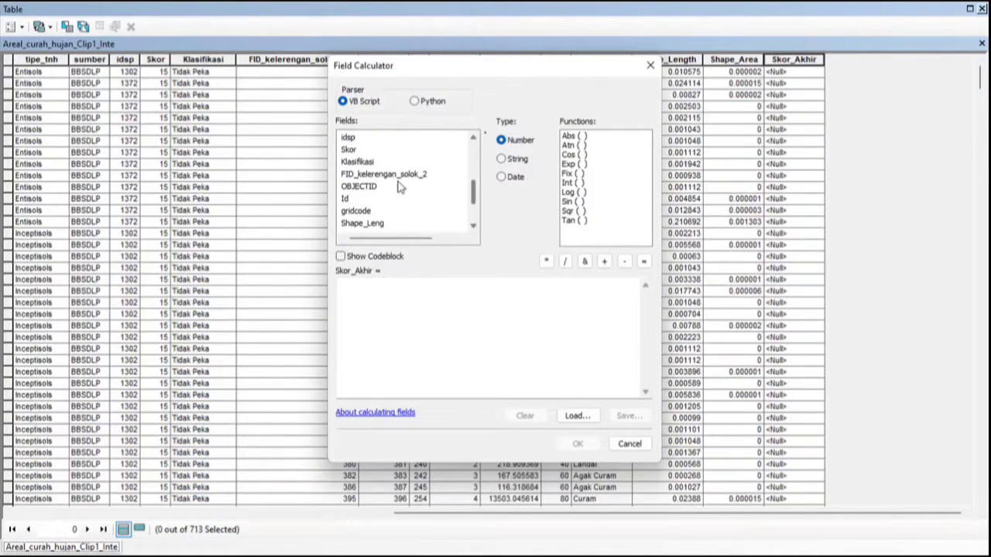
{"action": "double_click", "coordinate": [347, 149]}
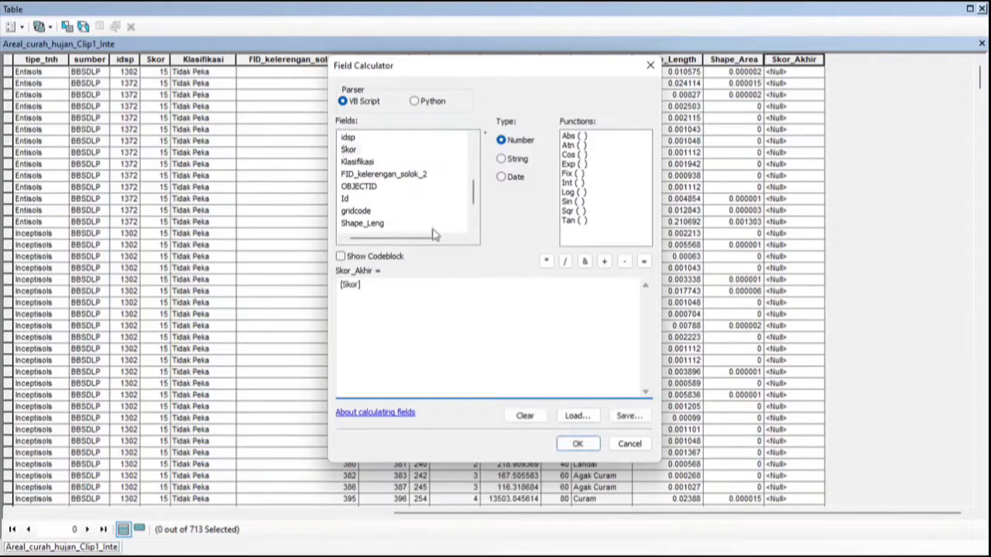
{"action": "type", "text": "+"}
{"action": "left_click_drag", "start_coordinate": [475, 193], "coordinate": [476, 202]}
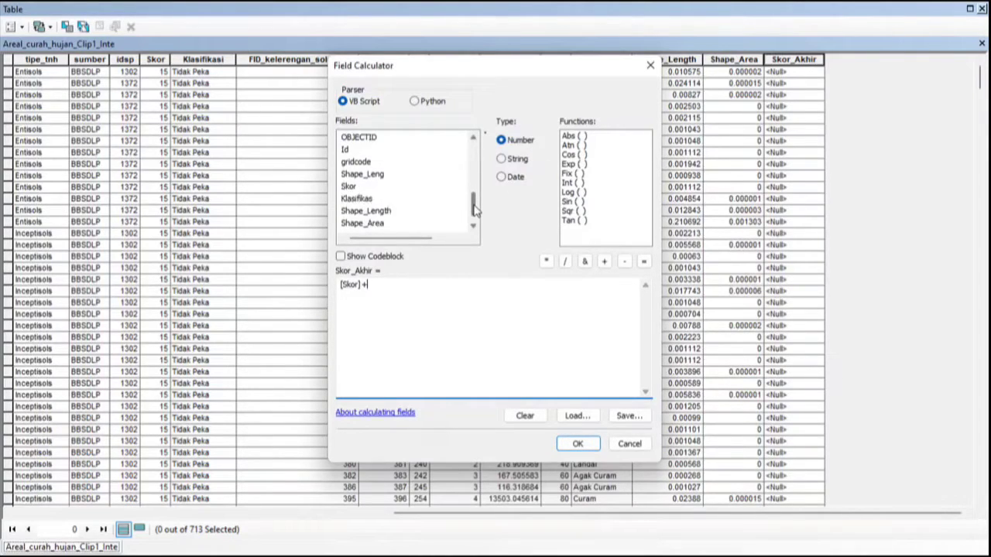
{"action": "double_click", "coordinate": [347, 188]}
{"action": "type", "text": "+"}
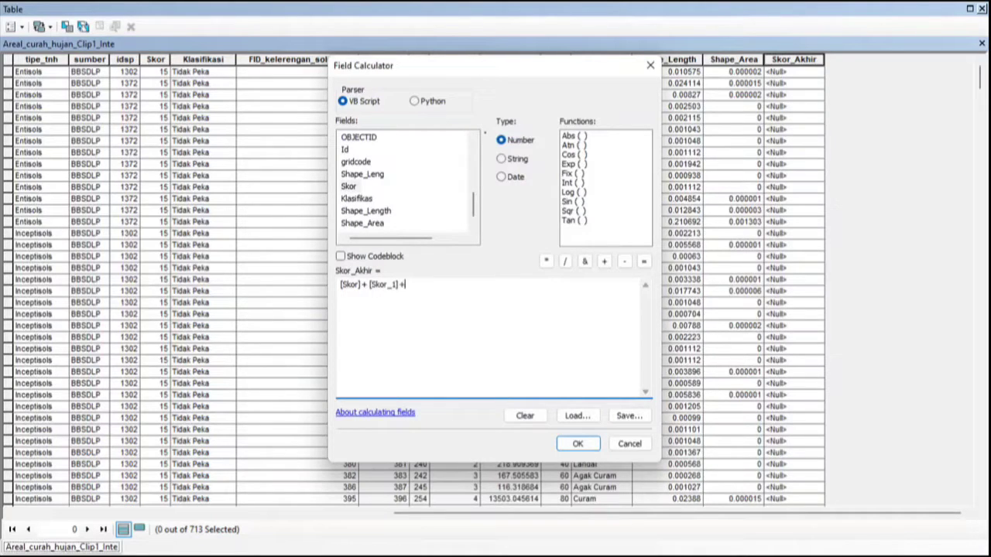
Look through the Field Calculator's field list for the rainfall field and move the dialog clear of the slope columns
{"action": "left_click_drag", "start_coordinate": [474, 203], "coordinate": [475, 210]}
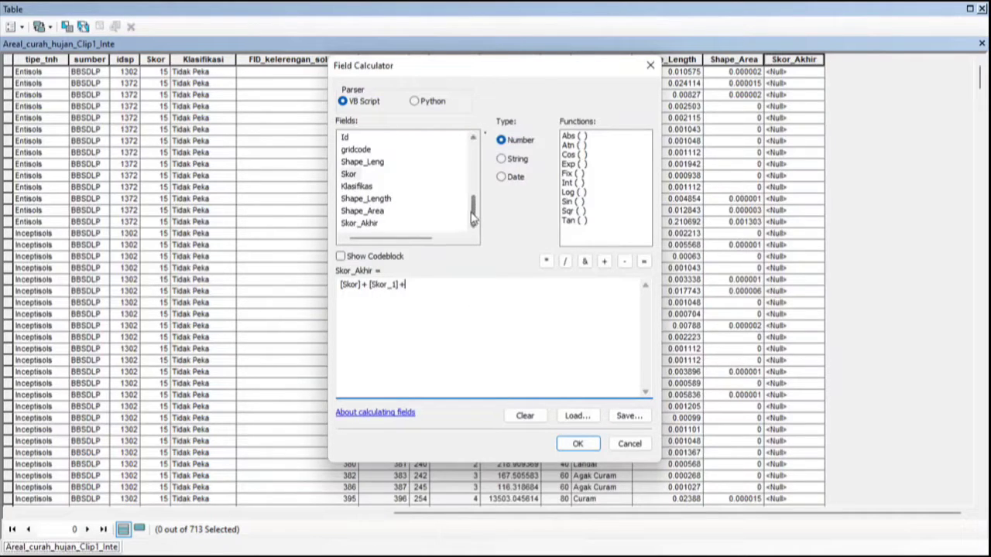
{"action": "left_click", "coordinate": [473, 139]}
{"action": "left_click", "coordinate": [474, 139]}
{"action": "left_click", "coordinate": [474, 138]}
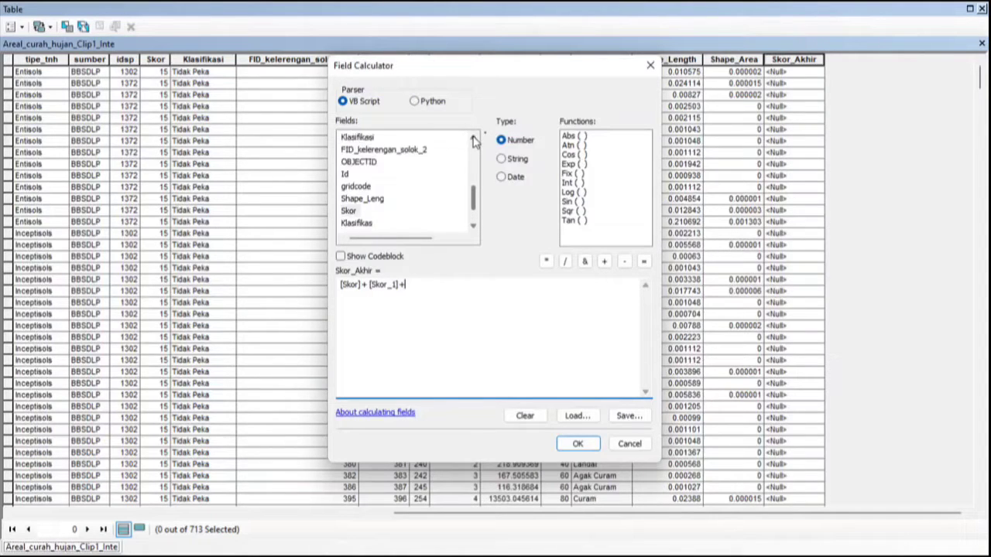
{"action": "left_click", "coordinate": [473, 138]}
{"action": "left_click", "coordinate": [474, 139]}
{"action": "left_click", "coordinate": [474, 138]}
{"action": "left_click", "coordinate": [474, 138]}
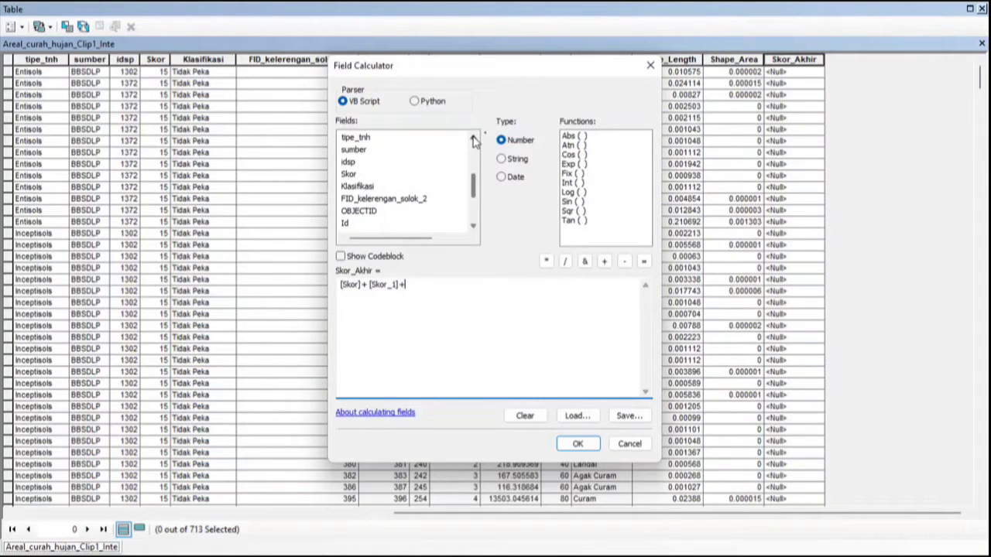
{"action": "left_click", "coordinate": [474, 139]}
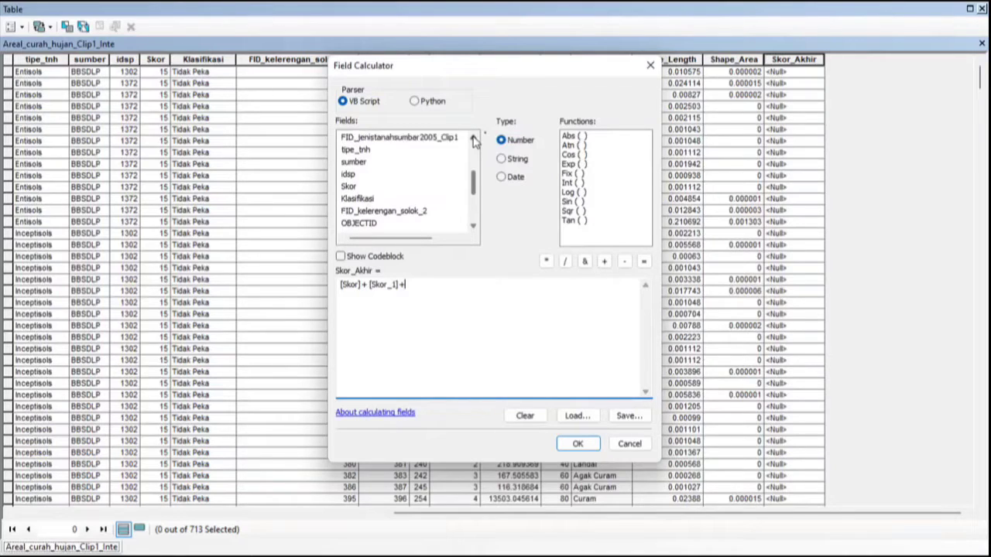
{"action": "left_click", "coordinate": [474, 139]}
{"action": "left_click", "coordinate": [474, 139]}
{"action": "left_click", "coordinate": [474, 138]}
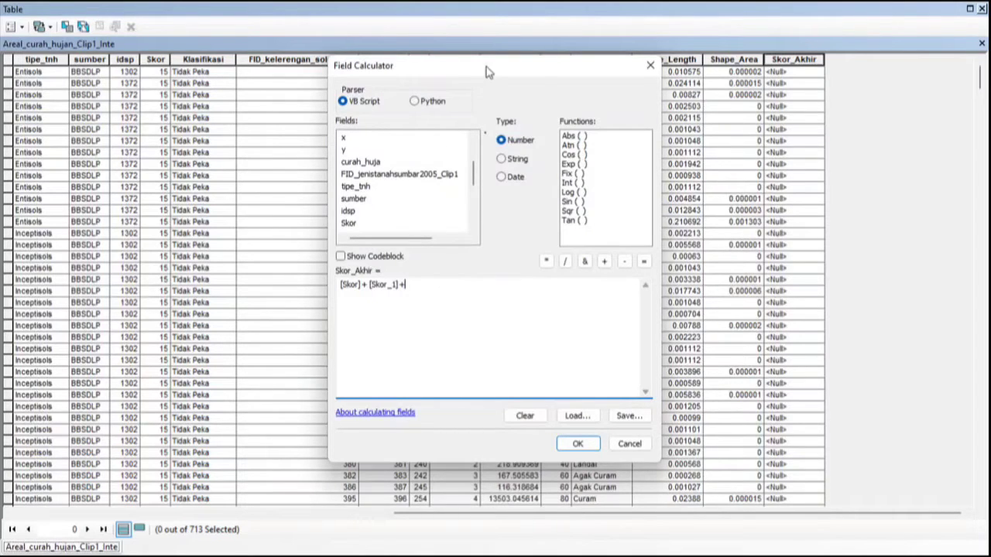
{"action": "left_click_drag", "start_coordinate": [486, 70], "coordinate": [696, 71]}
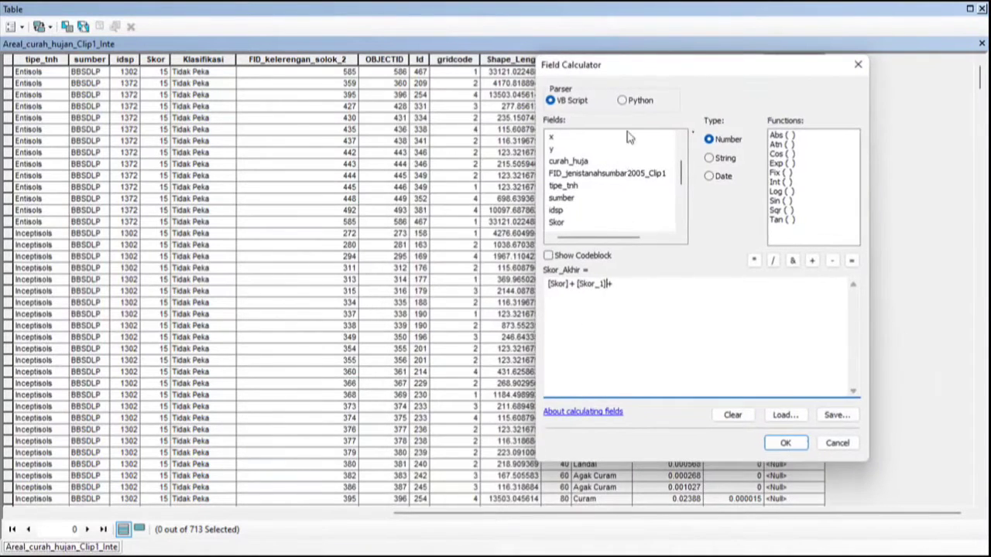
Add the rainfall field [curah_huja] to the Skor_Akhir expression
{"action": "left_click", "coordinate": [680, 139]}
{"action": "left_click", "coordinate": [680, 139]}
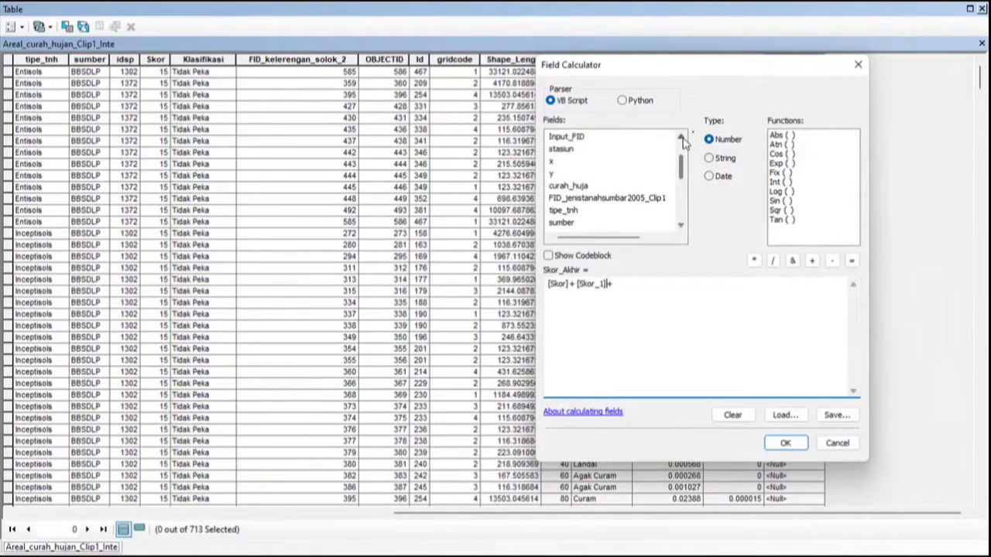
{"action": "left_click", "coordinate": [681, 139]}
{"action": "left_click", "coordinate": [680, 139]}
{"action": "left_click", "coordinate": [680, 139]}
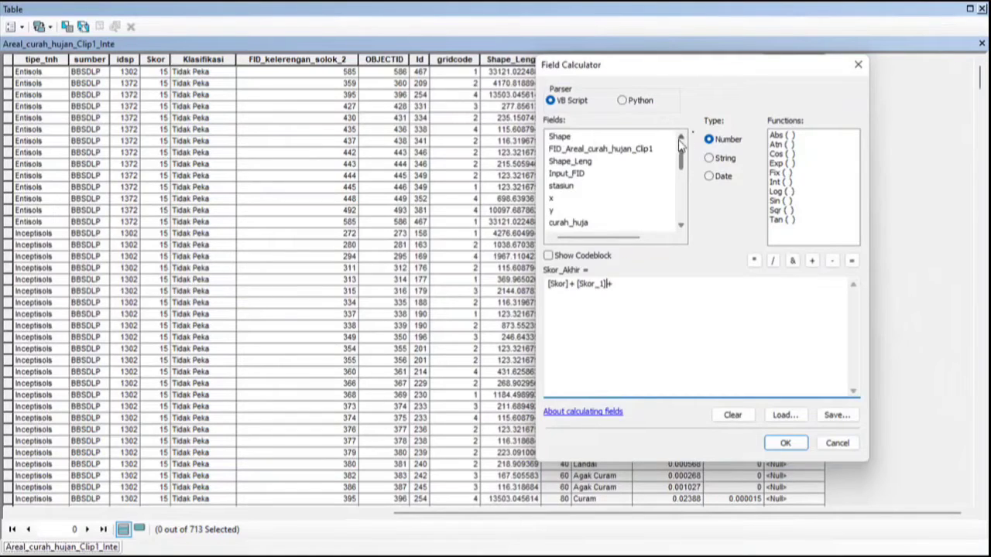
{"action": "left_click", "coordinate": [680, 140]}
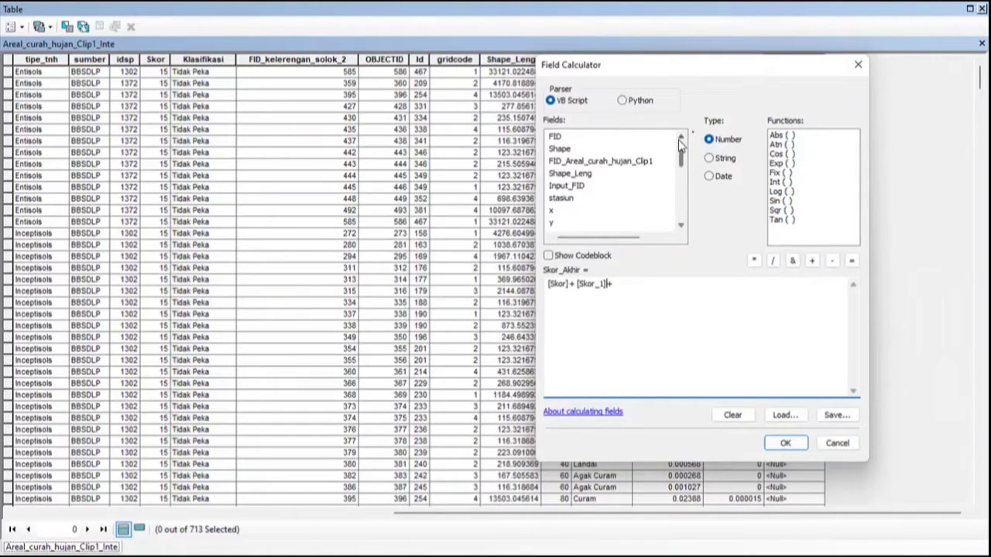
{"action": "left_click", "coordinate": [682, 230]}
{"action": "left_click", "coordinate": [683, 229]}
{"action": "left_click", "coordinate": [683, 229]}
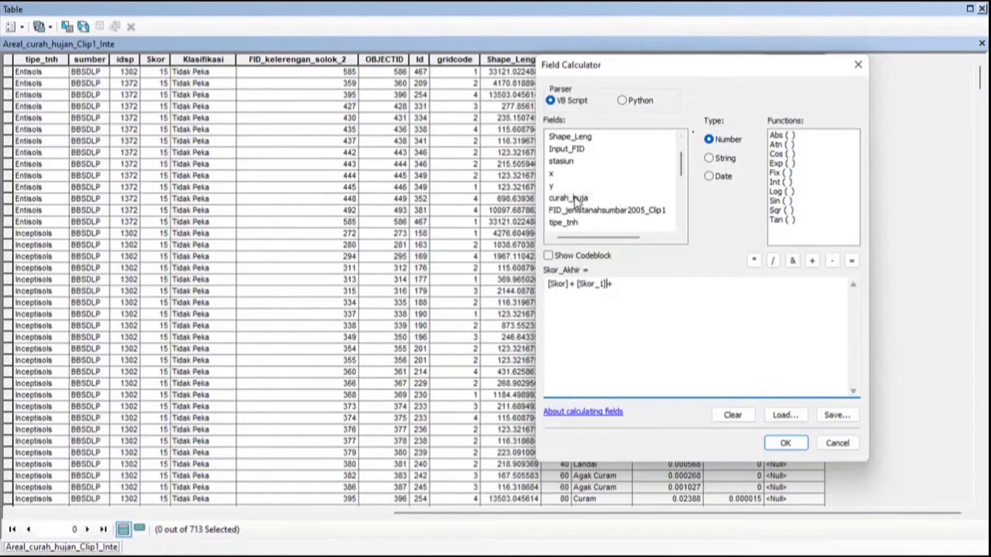
{"action": "double_click", "coordinate": [573, 198]}
{"action": "left_click", "coordinate": [607, 284]}
{"action": "type", "text": "+"}
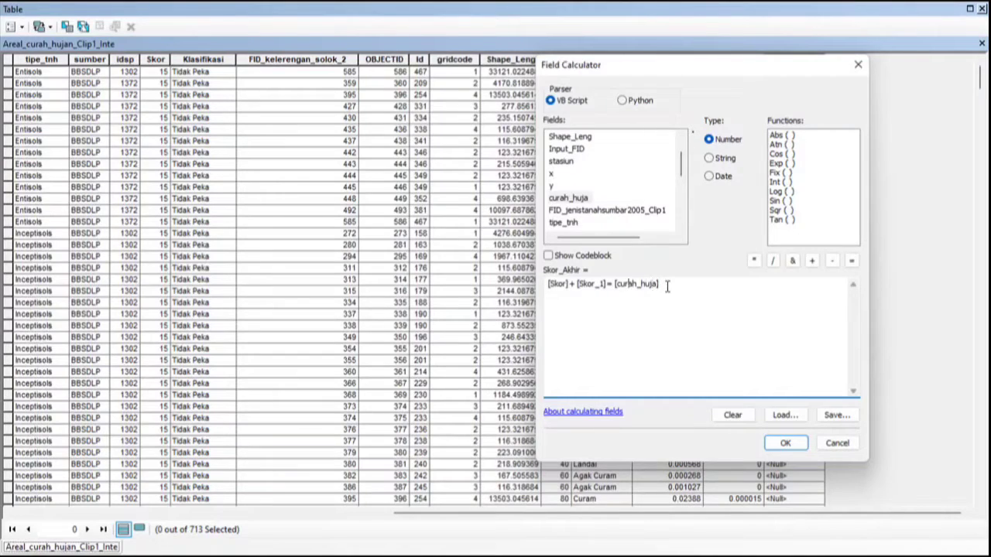
Correct the operators so the expression reads [Skor] + [Skor_1] + [curah_huja] and calculate Skor_Akhir
{"action": "key", "text": "BackSpace"}
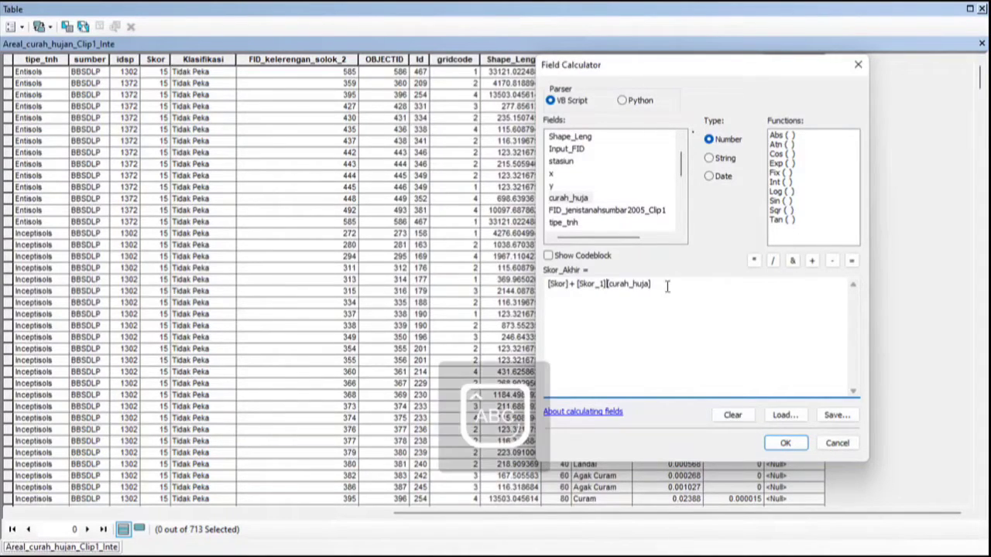
{"action": "key", "text": "BackSpace"}
{"action": "key", "text": "BackSpace"}
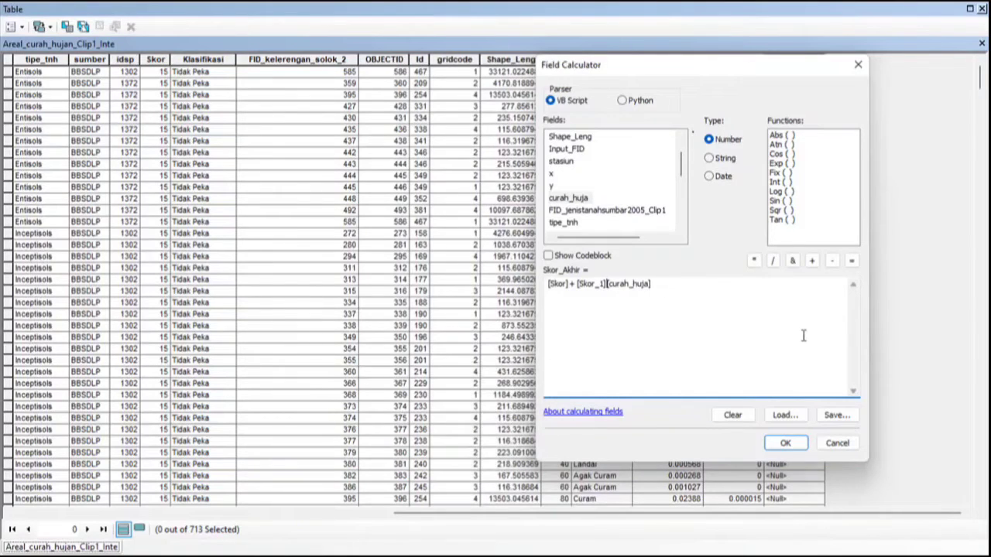
{"action": "left_click", "coordinate": [814, 262]}
{"action": "key", "text": "BackSpace"}
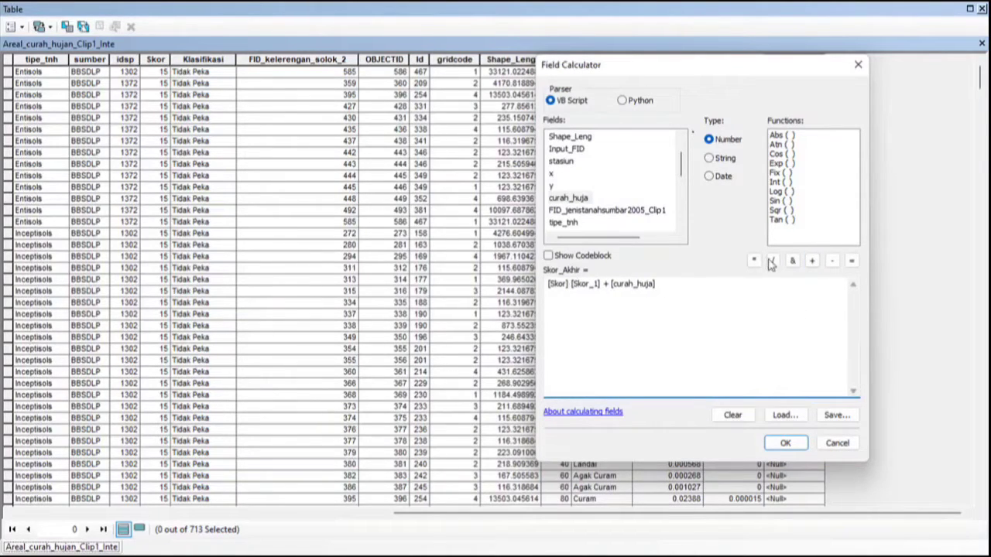
{"action": "left_click", "coordinate": [812, 261]}
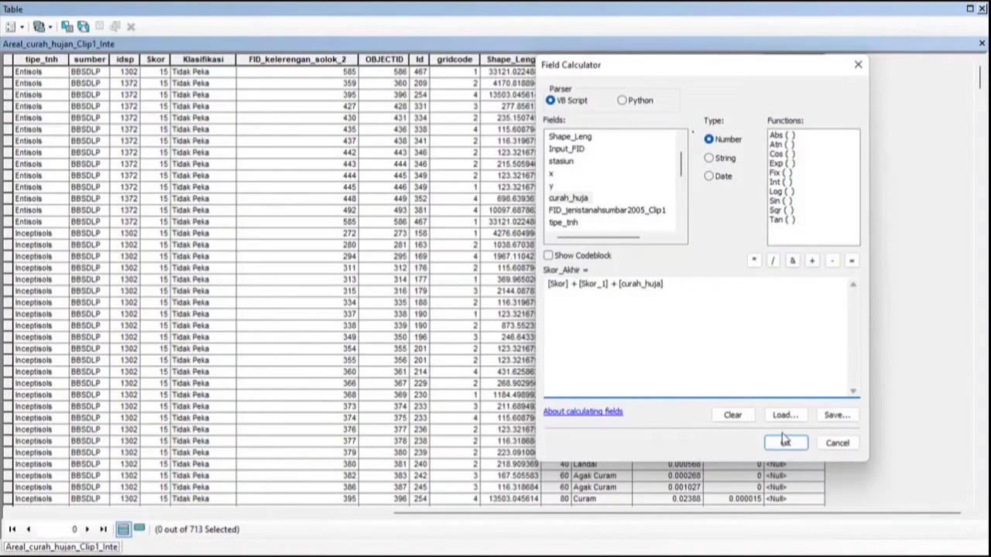
{"action": "left_click", "coordinate": [785, 442]}
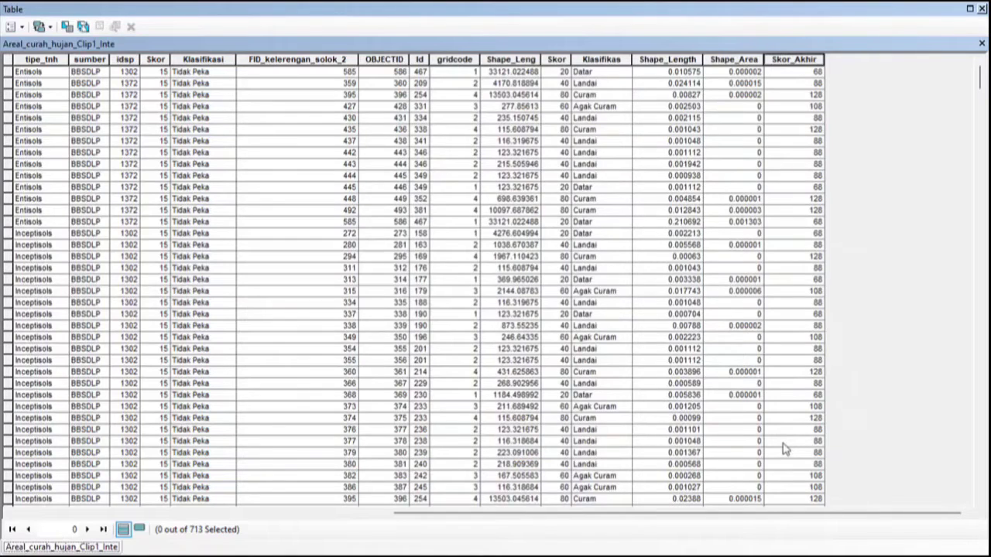
Add a Text field named Keterangan to the intersected layer's attribute table
{"action": "left_click", "coordinate": [21, 28]}
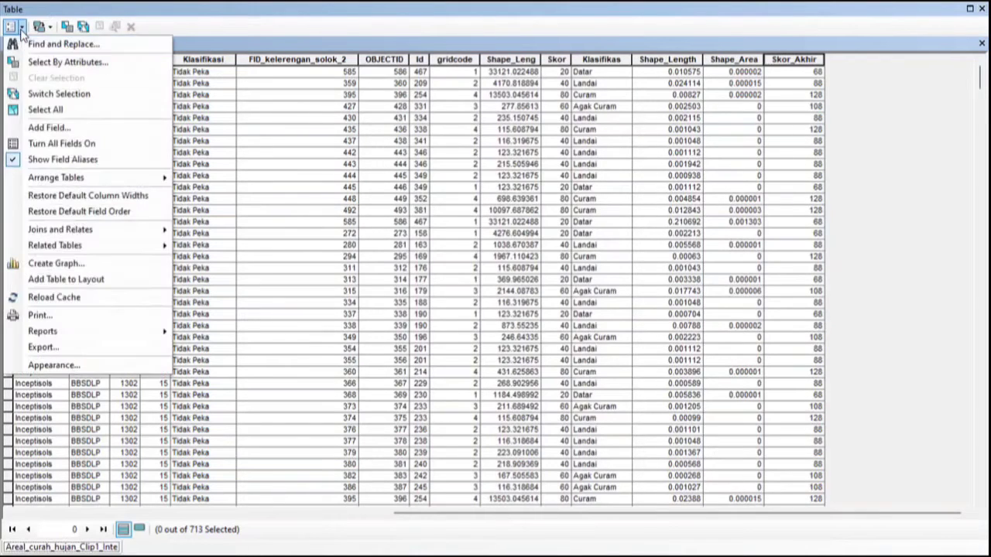
{"action": "left_click", "coordinate": [31, 126]}
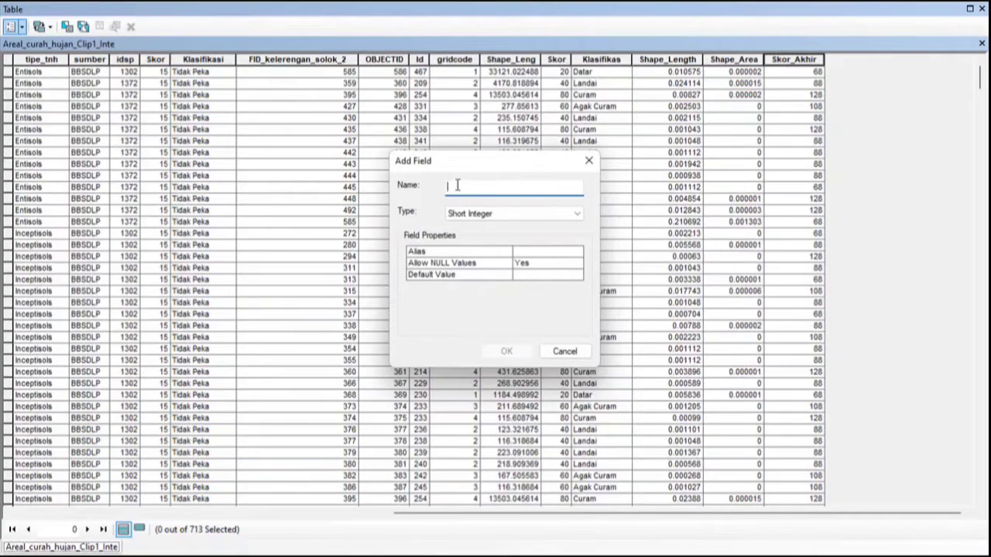
{"action": "type", "text": "k"}
{"action": "key", "text": "BackSpace"}
{"action": "key", "text": "BackSpace"}
{"action": "key", "text": "BackSpace"}
{"action": "key", "text": "BackSpace"}
{"action": "type", "text": "Kele"}
{"action": "left_click", "coordinate": [484, 214]}
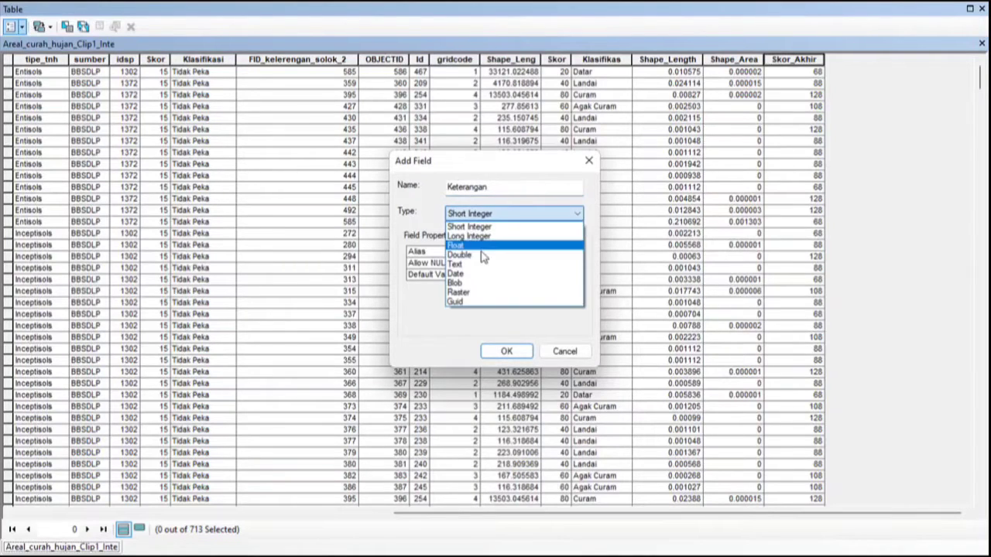
{"action": "left_click", "coordinate": [482, 276]}
{"action": "left_click", "coordinate": [506, 350]}
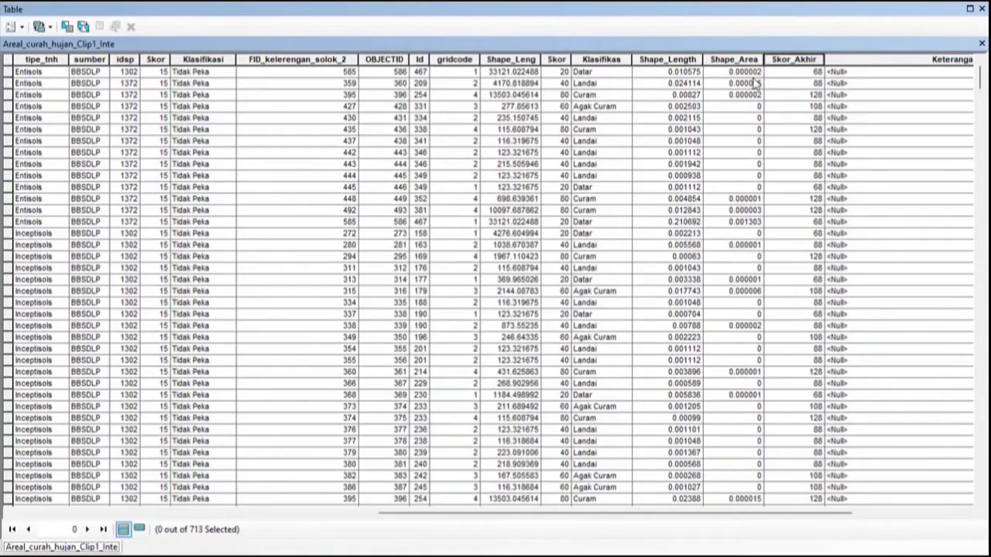
Compare the descending and ascending sorting of Skor_Akhir and leave the table sorted in descending order
{"action": "right_click", "coordinate": [774, 59]}
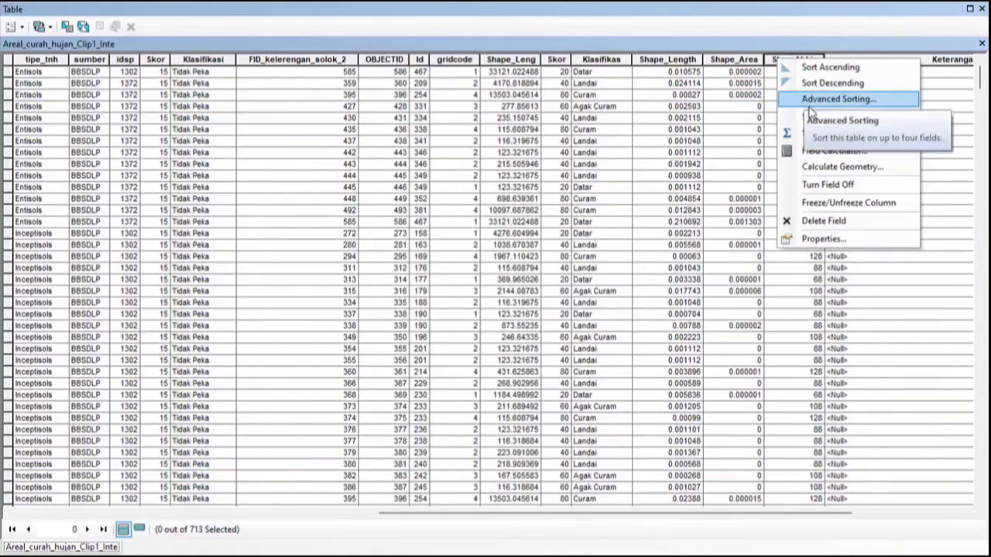
{"action": "left_click", "coordinate": [808, 83]}
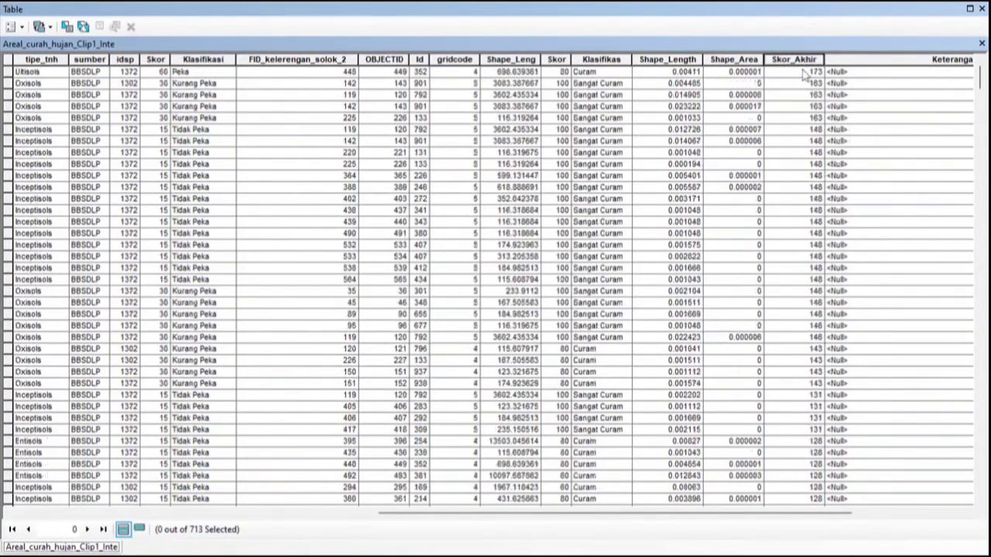
{"action": "left_click", "coordinate": [801, 61]}
{"action": "left_click", "coordinate": [755, 108]}
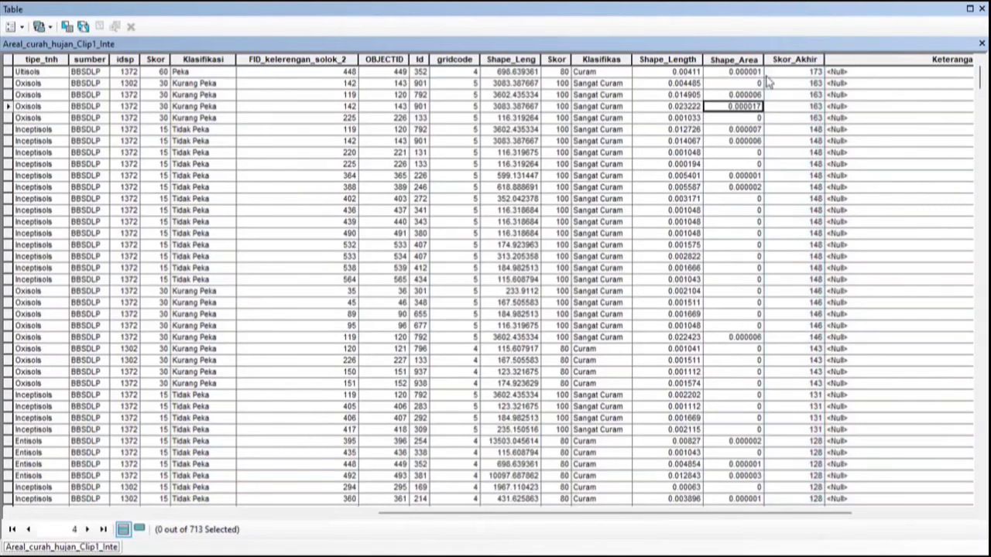
{"action": "right_click", "coordinate": [774, 60]}
{"action": "left_click", "coordinate": [796, 66]}
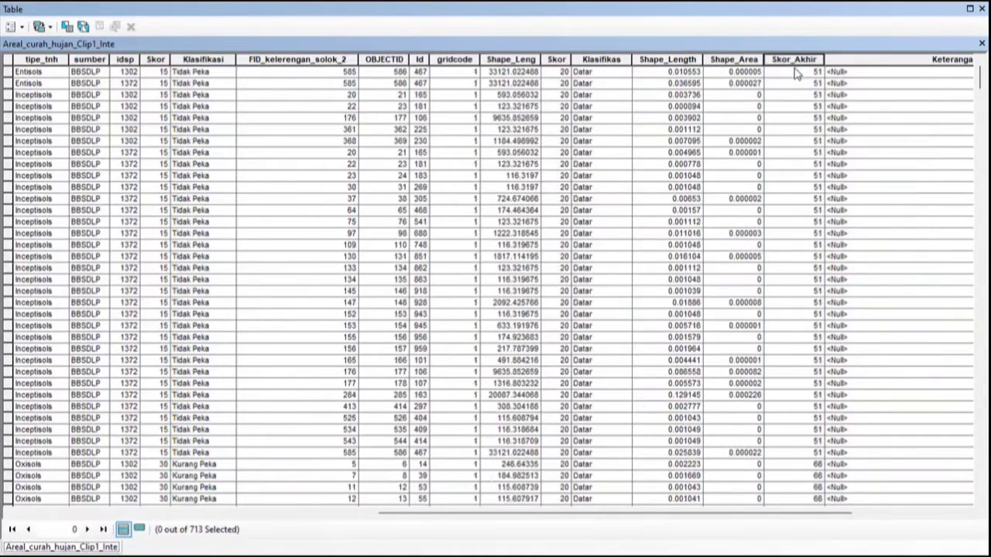
{"action": "double_click", "coordinate": [787, 59]}
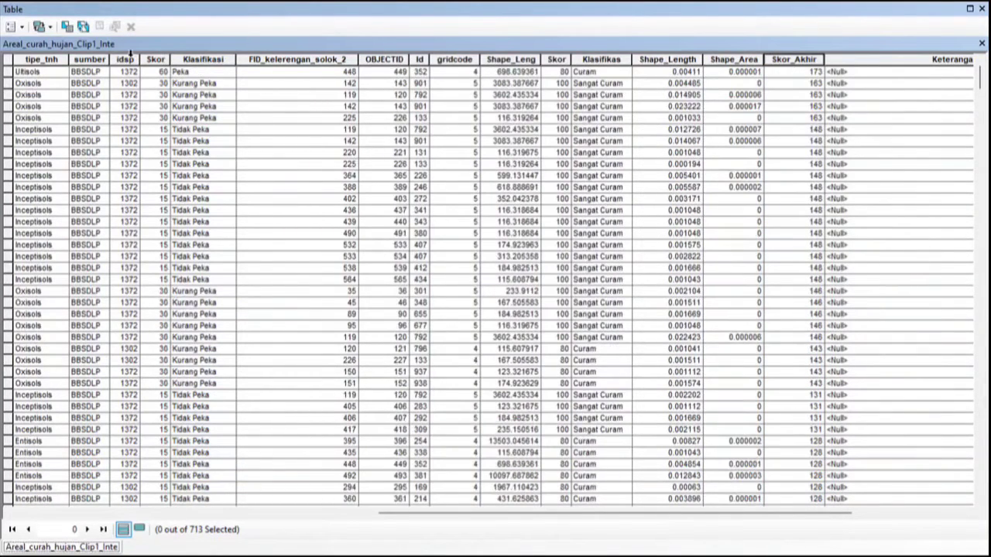
Select the records with a Skor_Akhir of 126 or higher and calculate their Keterangan as "Kawasan Fungsi Penyangga"
{"action": "left_click_drag", "start_coordinate": [9, 70], "coordinate": [12, 297]}
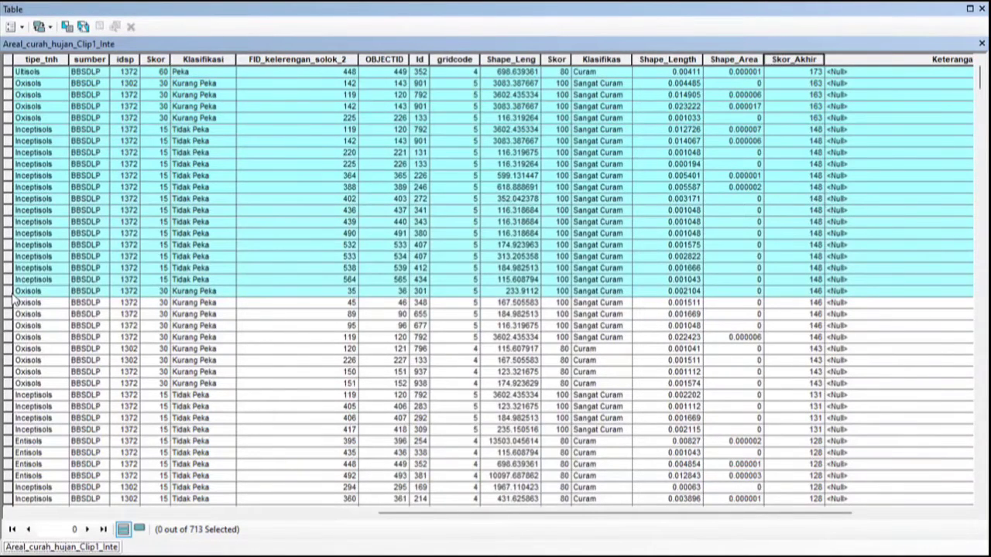
{"action": "left_click_drag", "start_coordinate": [13, 302], "coordinate": [13, 144]}
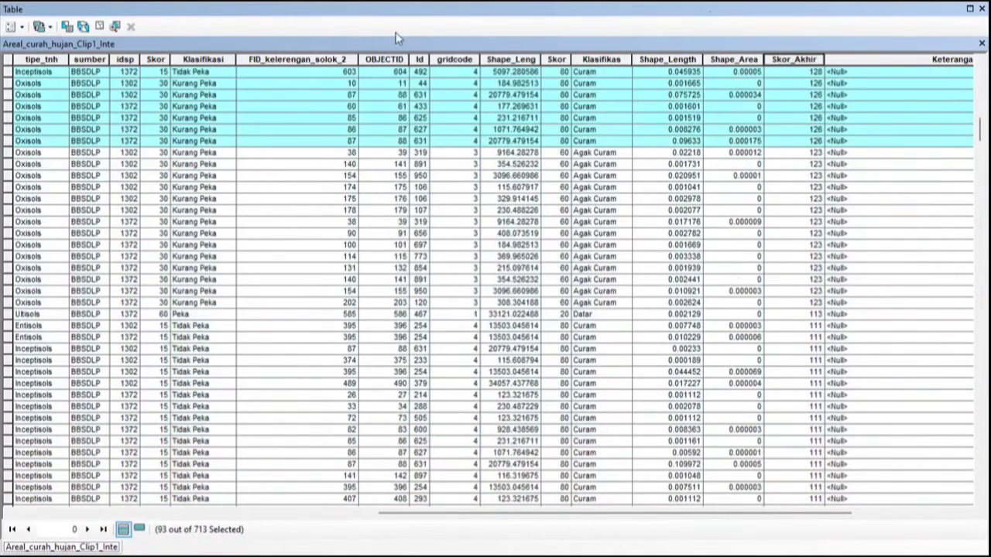
{"action": "right_click", "coordinate": [842, 59]}
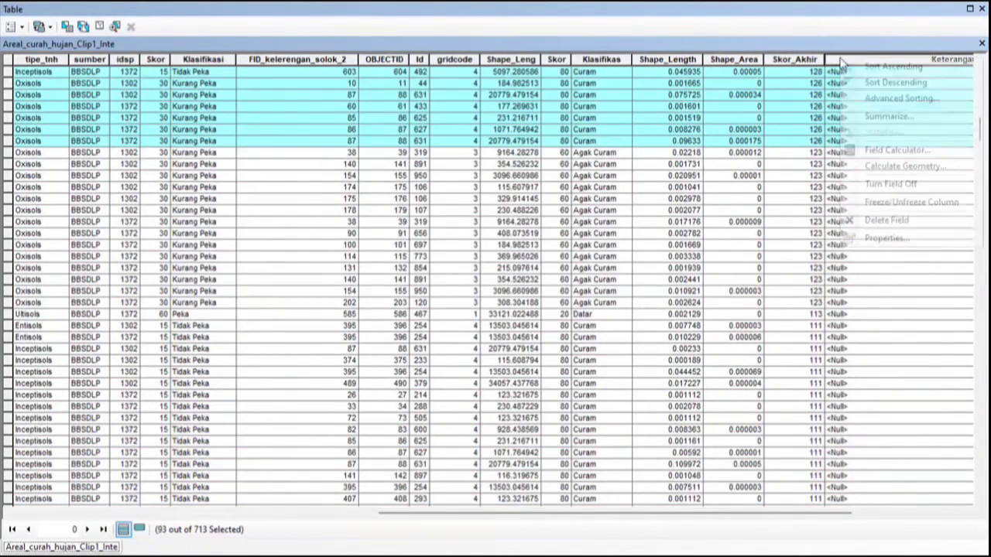
{"action": "left_click", "coordinate": [883, 152]}
{"action": "left_click_drag", "start_coordinate": [461, 285], "coordinate": [321, 294]}
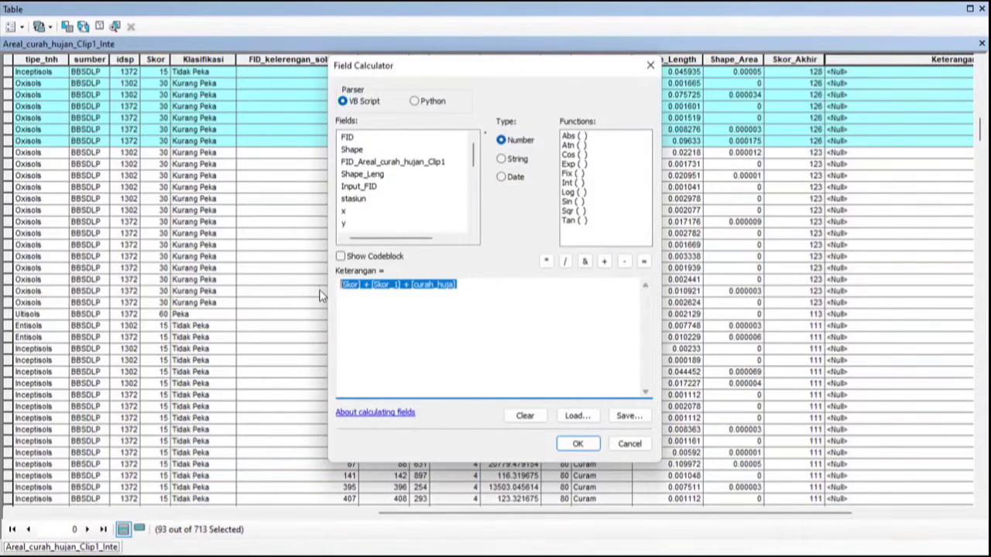
{"action": "key", "text": "BackSpace"}
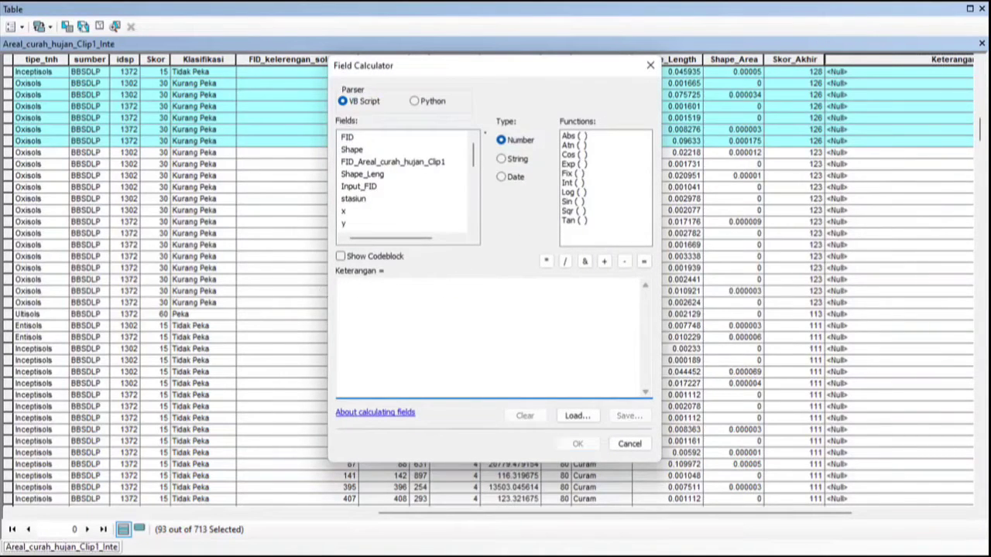
{"action": "type", "text": "\"Kawasan Fungsi Penyangga"}
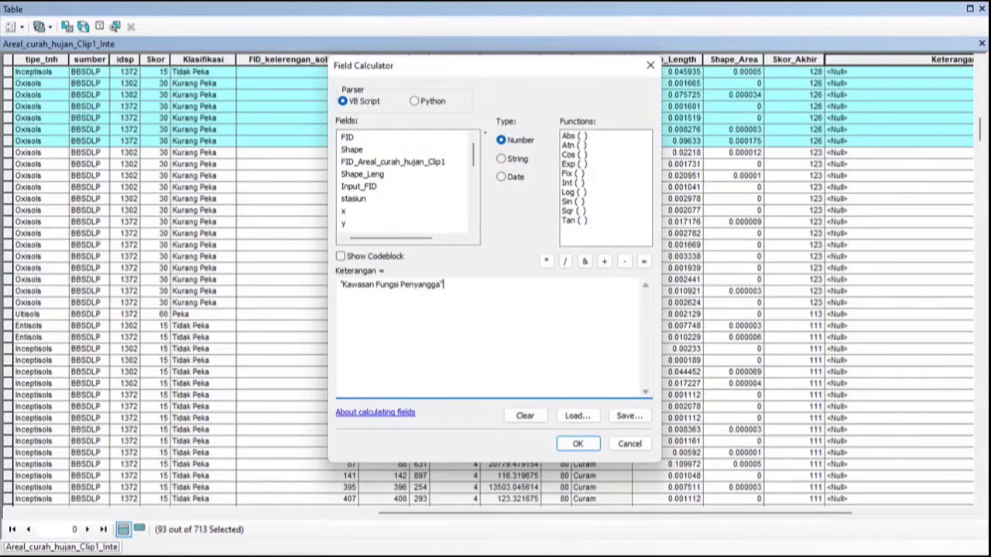
{"action": "left_click", "coordinate": [577, 442]}
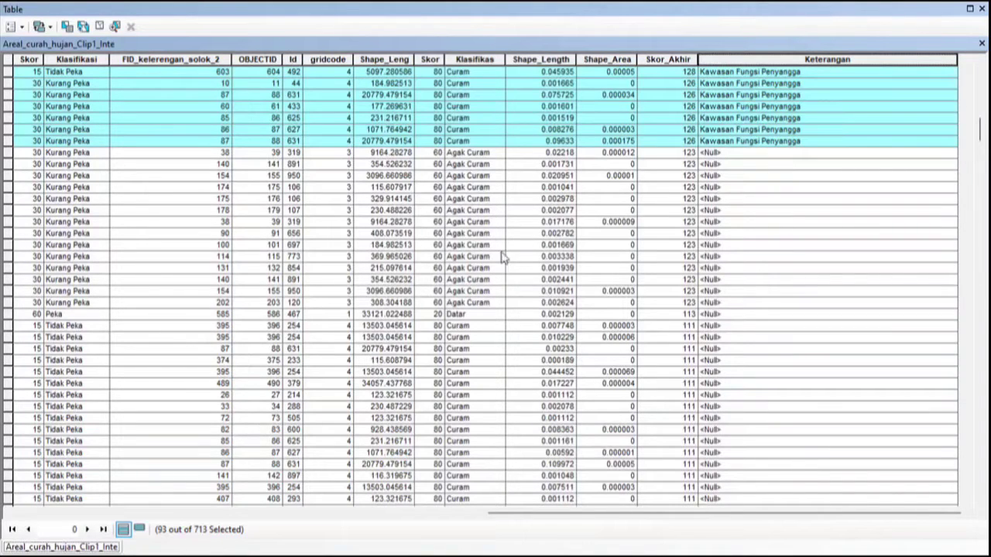
Select all records with a Skor_Akhir of 113 or lower in the intersected layer's attribute table
{"action": "left_click", "coordinate": [8, 154]}
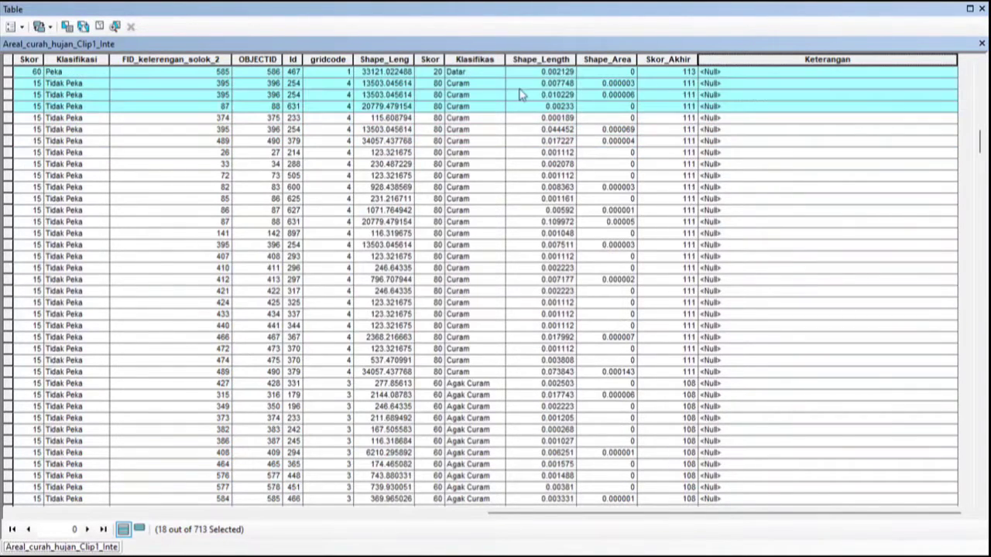
{"action": "left_click_drag", "start_coordinate": [9, 78], "coordinate": [27, 457]}
{"action": "scroll", "coordinate": [495, 287], "scroll_direction": "down", "scroll_amount": 20}
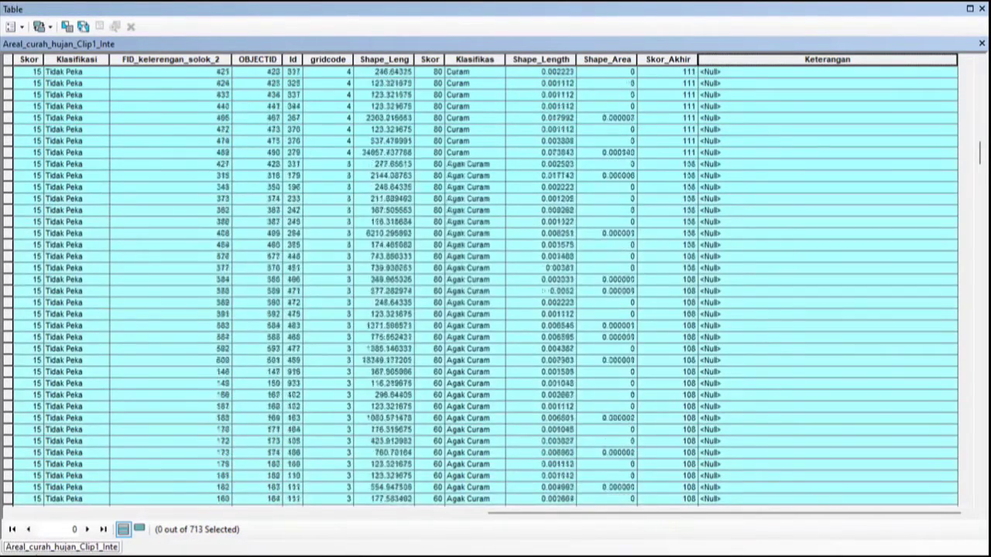
{"action": "scroll", "coordinate": [496, 286], "scroll_direction": "down", "scroll_amount": 20}
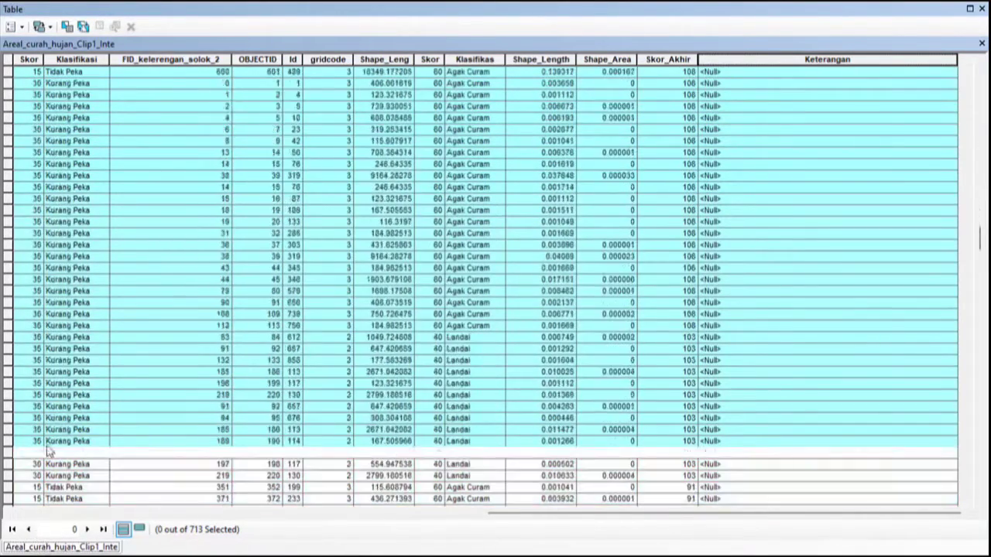
{"action": "scroll", "coordinate": [496, 286], "scroll_direction": "down", "scroll_amount": 20}
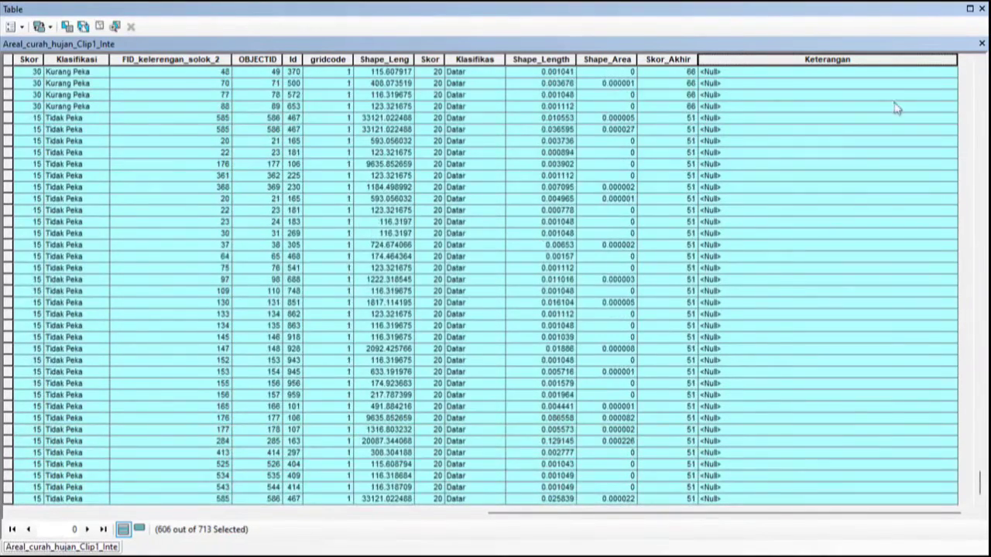
Calculate Keterangan for the selected records as "Kawasan Fungsi Budidaya Tananam Semusim dan Permukiman" and close the attribute table
{"action": "right_click", "coordinate": [833, 61]}
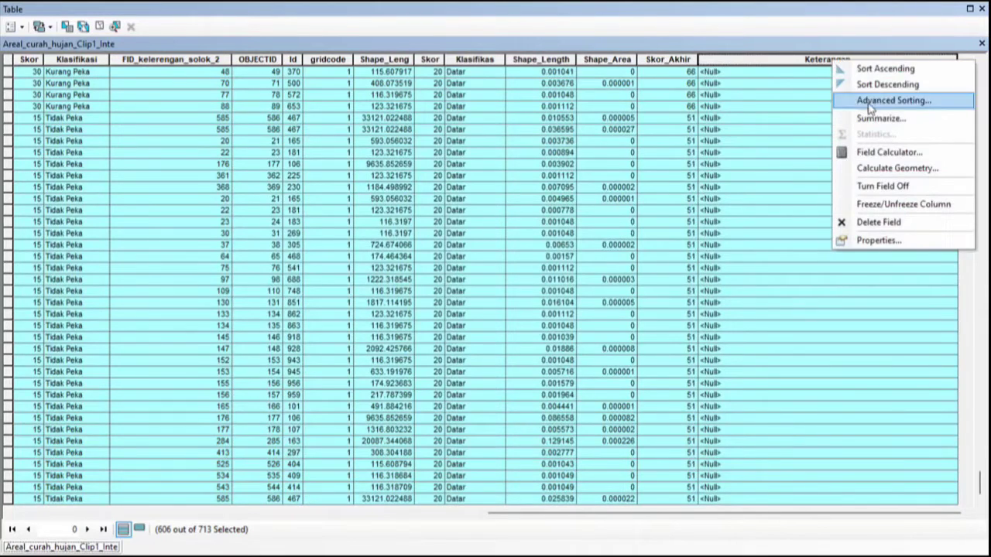
{"action": "left_click", "coordinate": [884, 154]}
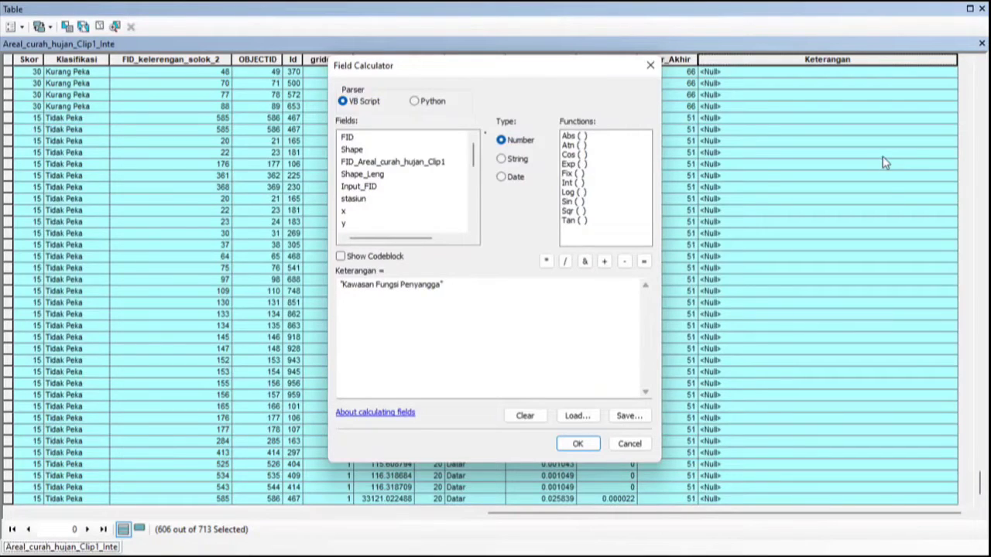
{"action": "left_click", "coordinate": [440, 286]}
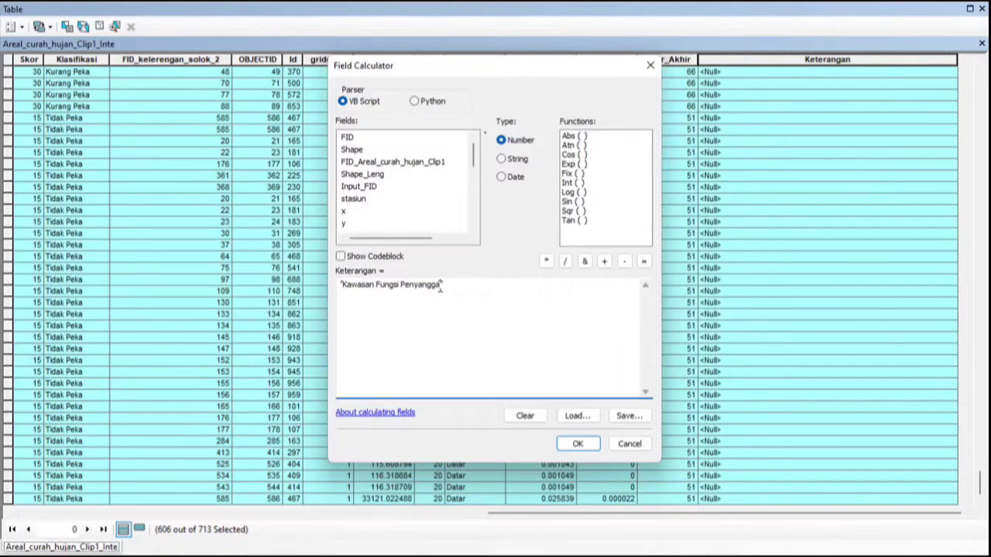
{"action": "key", "text": "BackSpace"}
{"action": "key", "text": "BackSpace"}
{"action": "key", "text": "BackSpace"}
{"action": "key", "text": "BackSpace"}
{"action": "key", "text": "BackSpace"}
{"action": "key", "text": "BackSpace"}
{"action": "key", "text": "BackSpace"}
{"action": "key", "text": "BackSpace"}
{"action": "key", "text": "BackSpace"}
{"action": "key", "text": "BackSpace"}
{"action": "key", "text": "BackSpace"}
{"action": "key", "text": "BackSpace"}
{"action": "type", "text": "Kawa"}
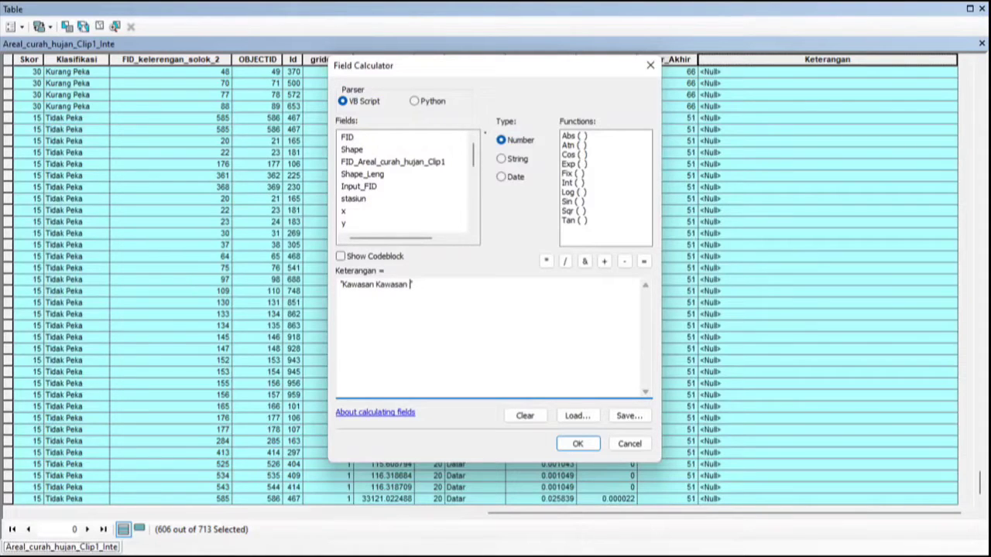
{"action": "key", "text": "BackSpace"}
{"action": "key", "text": "BackSpace"}
{"action": "key", "text": "BackSpace"}
{"action": "key", "text": "BackSpace"}
{"action": "type", "text": "man\""}
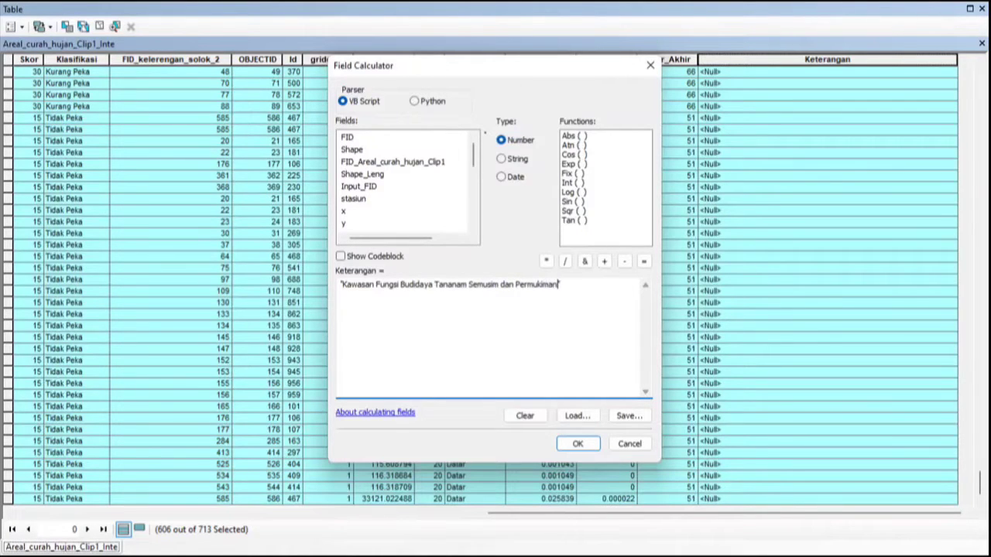
{"action": "left_click", "coordinate": [578, 444]}
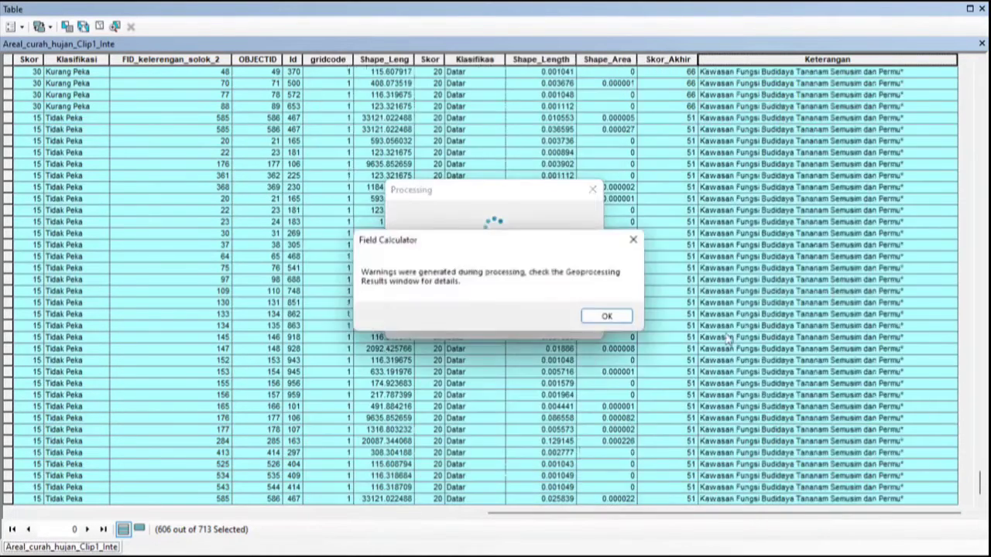
{"action": "left_click", "coordinate": [637, 241]}
{"action": "key", "text": "Down"}
{"action": "key", "text": "Down"}
{"action": "key", "text": "Down"}
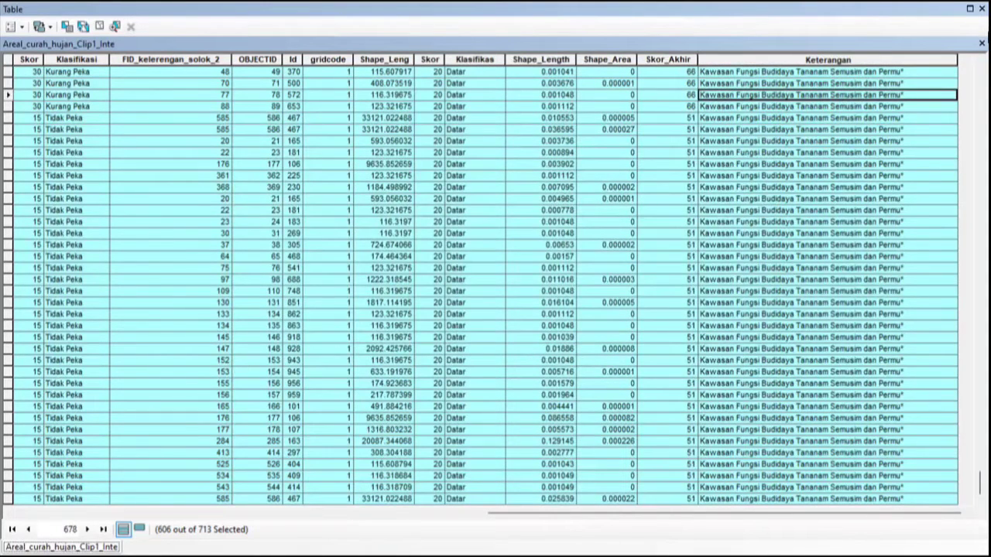
{"action": "left_click", "coordinate": [982, 9]}
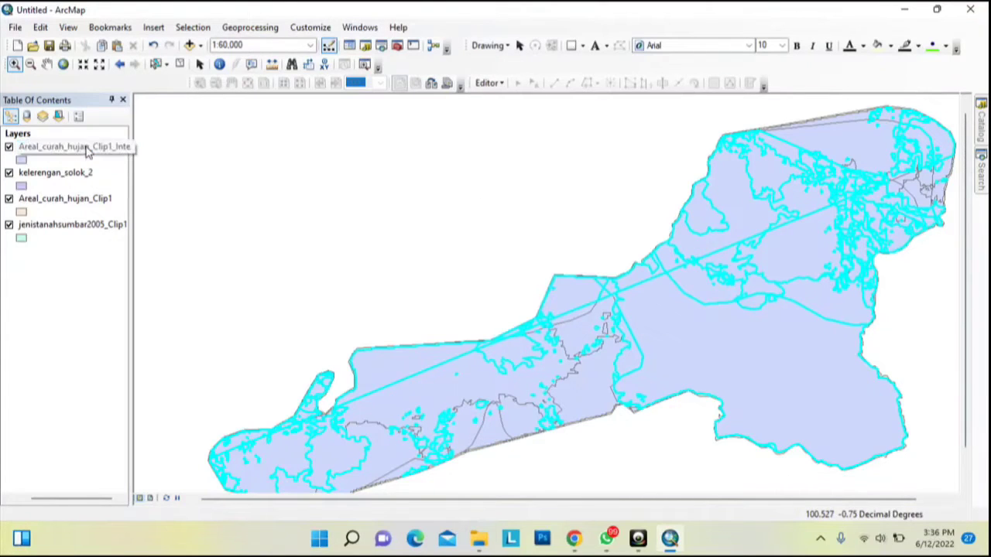
Hide the kelerengan_solok_2, Areal_curah_hujan_Clip1 and jenistanahsumbar2005_Clip1 layers
{"action": "right_click", "coordinate": [47, 153]}
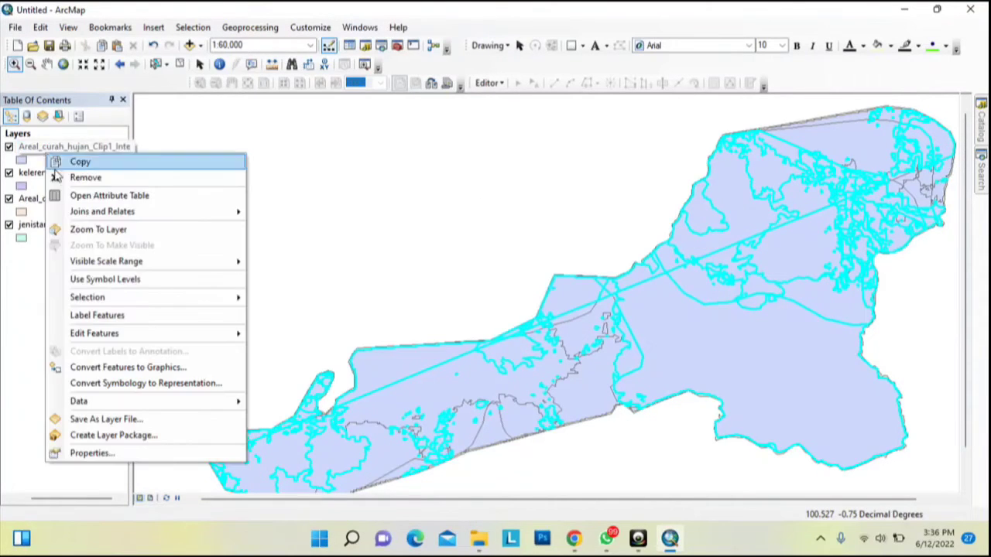
{"action": "left_click", "coordinate": [8, 173]}
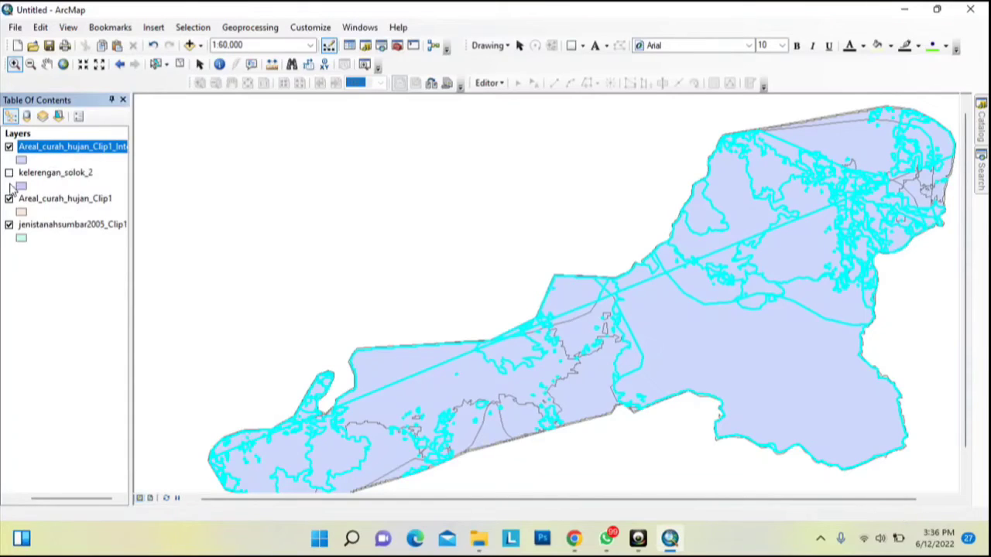
{"action": "left_click", "coordinate": [8, 199]}
{"action": "left_click", "coordinate": [21, 236]}
{"action": "left_click", "coordinate": [9, 225]}
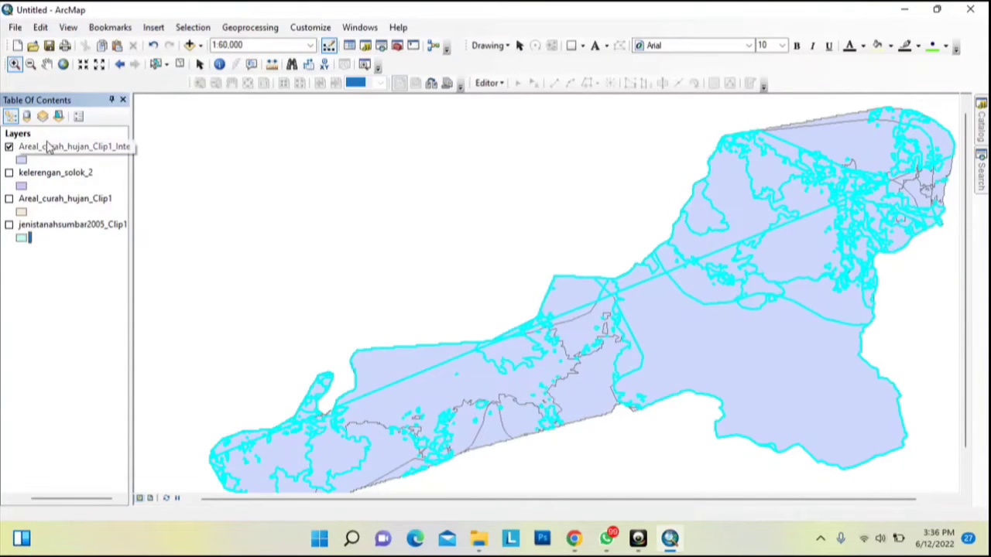
Clear the record selection in the intersected layer's attribute table and close the table
{"action": "right_click", "coordinate": [48, 151]}
{"action": "left_click", "coordinate": [76, 189]}
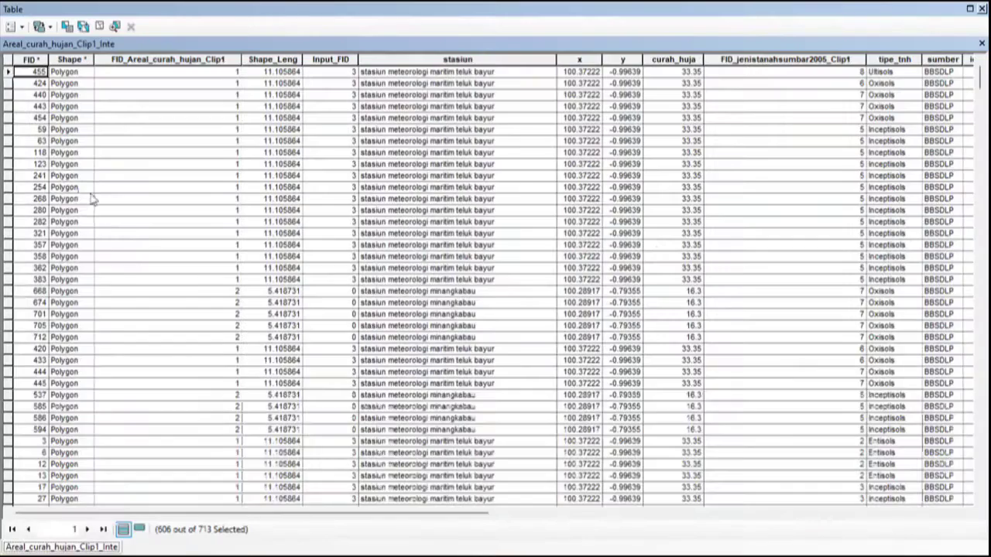
{"action": "left_click", "coordinate": [7, 59]}
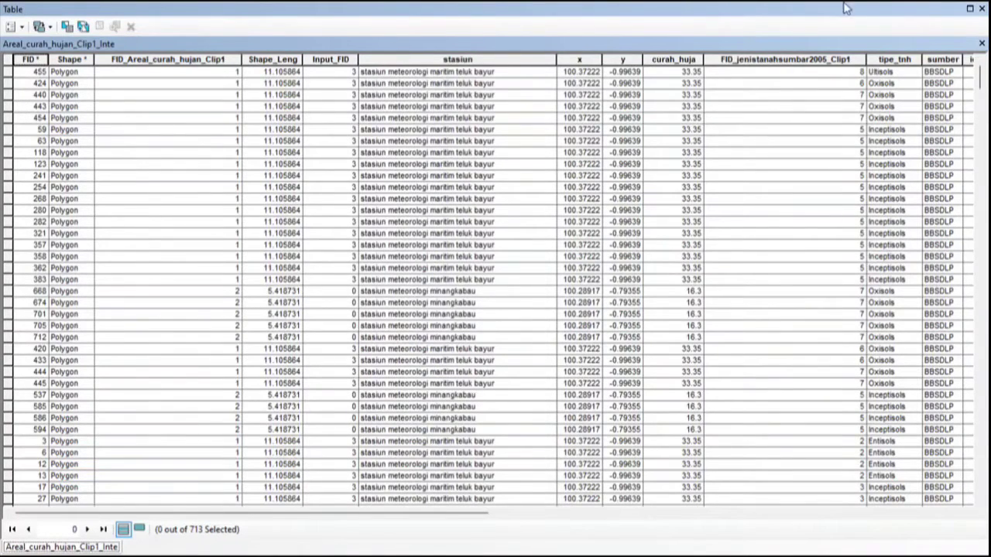
{"action": "left_click", "coordinate": [981, 9]}
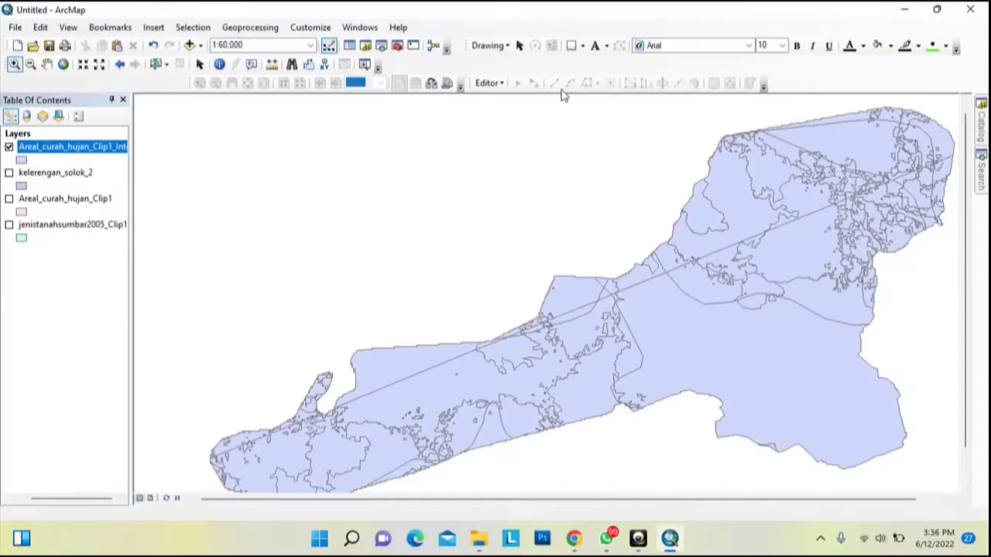
{"action": "right_click", "coordinate": [70, 151]}
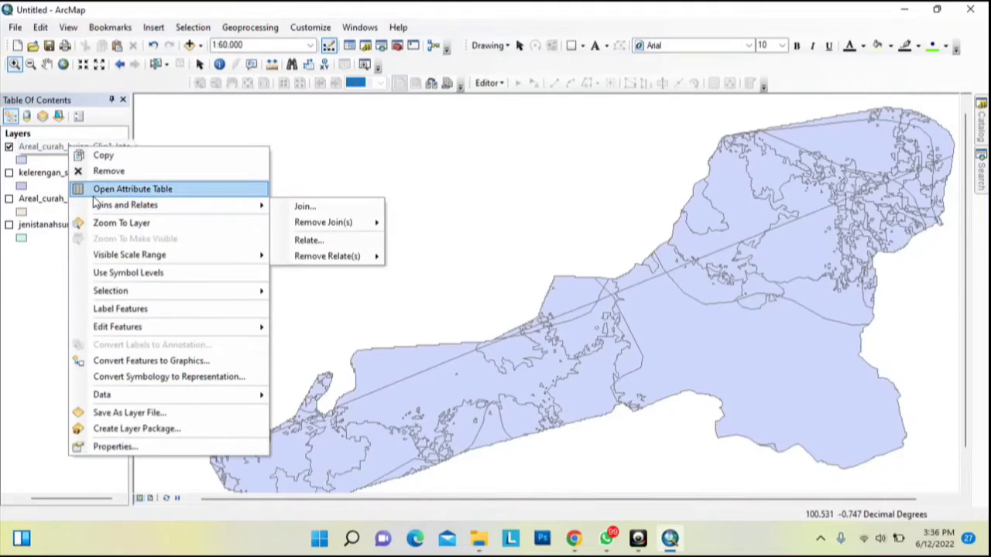
{"action": "left_click", "coordinate": [116, 446]}
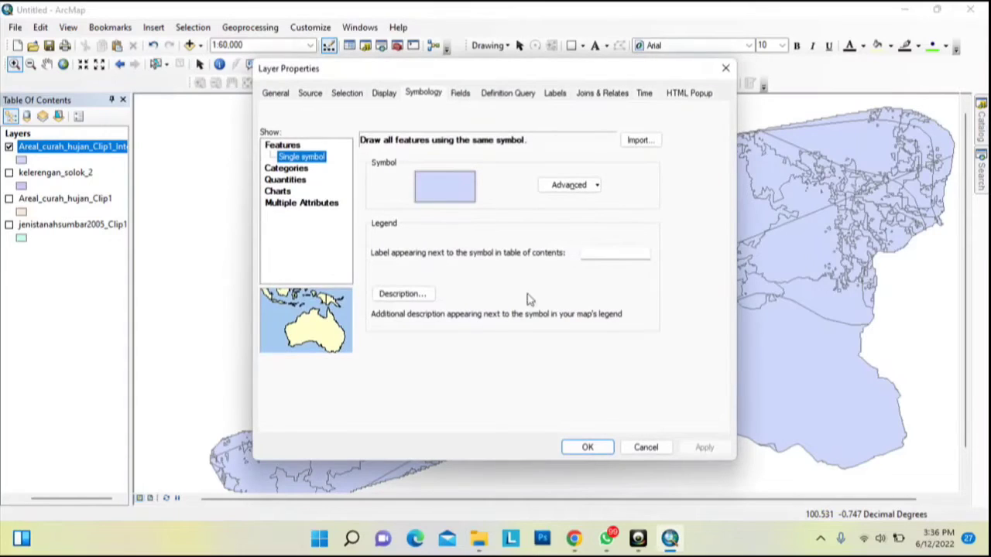
{"action": "left_click", "coordinate": [284, 169]}
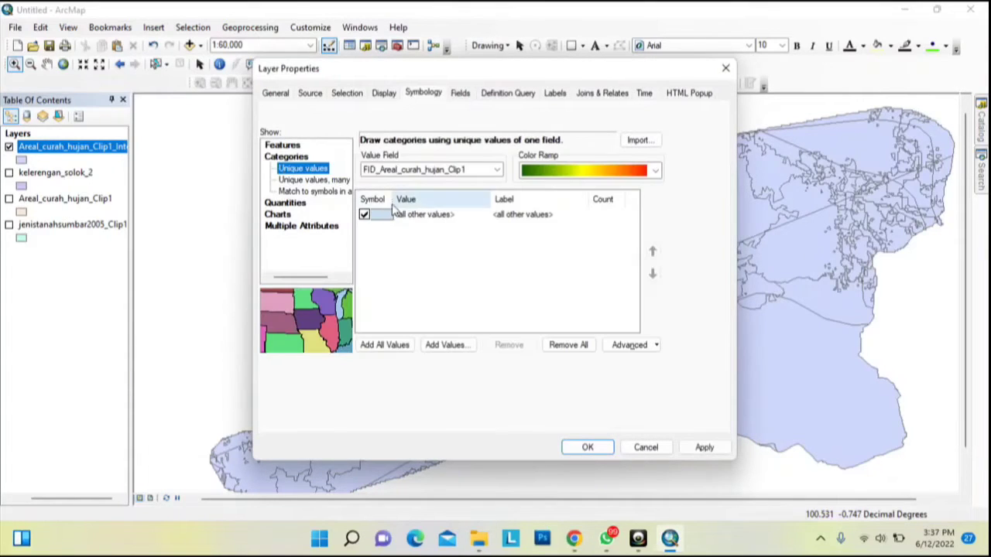
{"action": "left_click", "coordinate": [499, 170]}
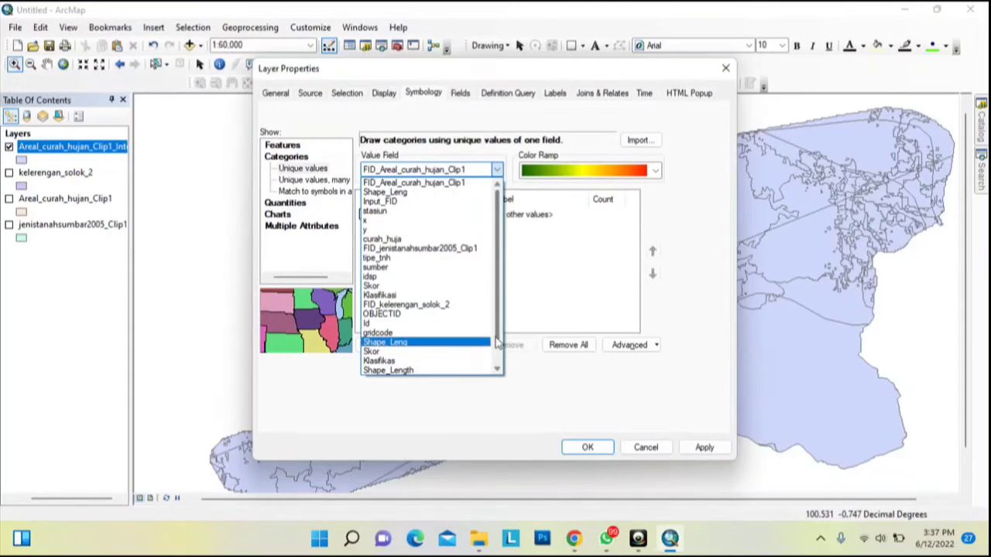
{"action": "scroll", "coordinate": [497, 339], "scroll_direction": "down", "scroll_amount": 1}
{"action": "left_click", "coordinate": [454, 370]}
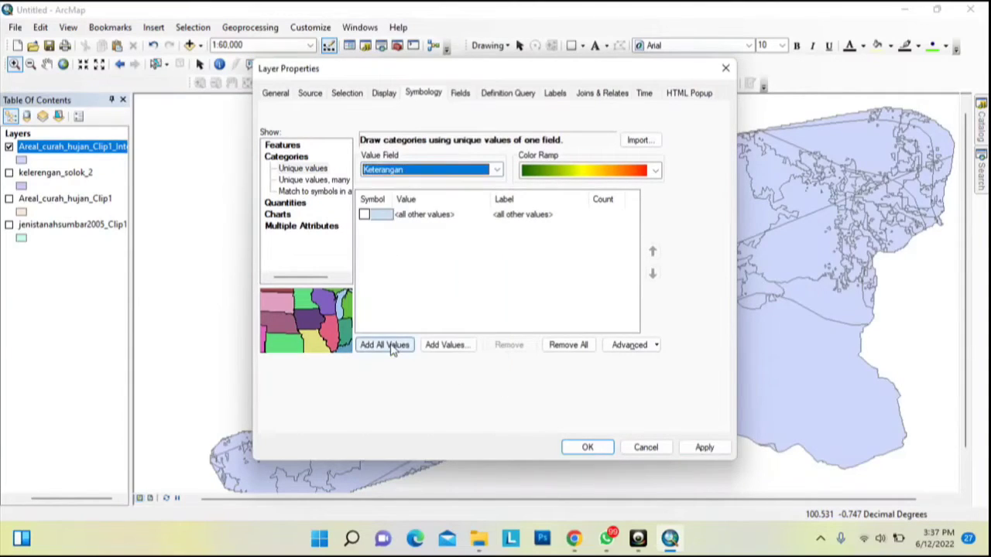
{"action": "left_click", "coordinate": [391, 347]}
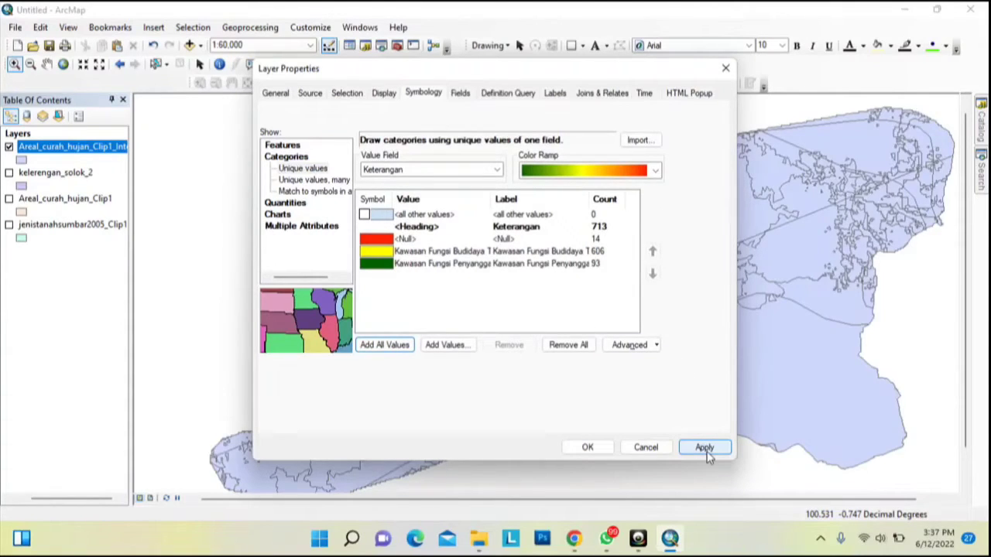
{"action": "left_click", "coordinate": [725, 69]}
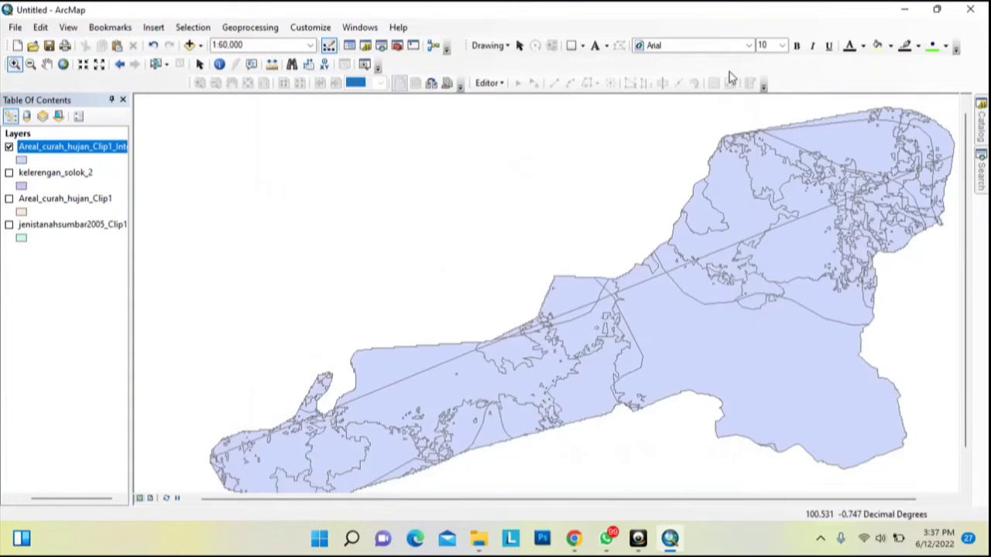
Reopen the intersected layer's attribute table and select the records with a Skor_Akhir of 123 and an empty Keterangan
{"action": "right_click", "coordinate": [54, 147]}
{"action": "left_click", "coordinate": [83, 192]}
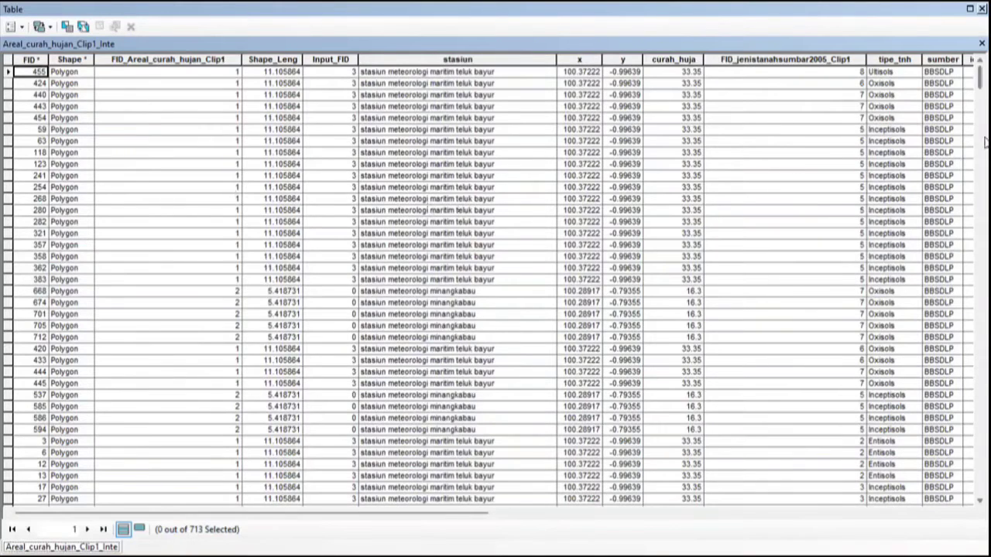
{"action": "left_click_drag", "start_coordinate": [402, 527], "coordinate": [812, 524]}
{"action": "left_click_drag", "start_coordinate": [979, 74], "coordinate": [937, 133]}
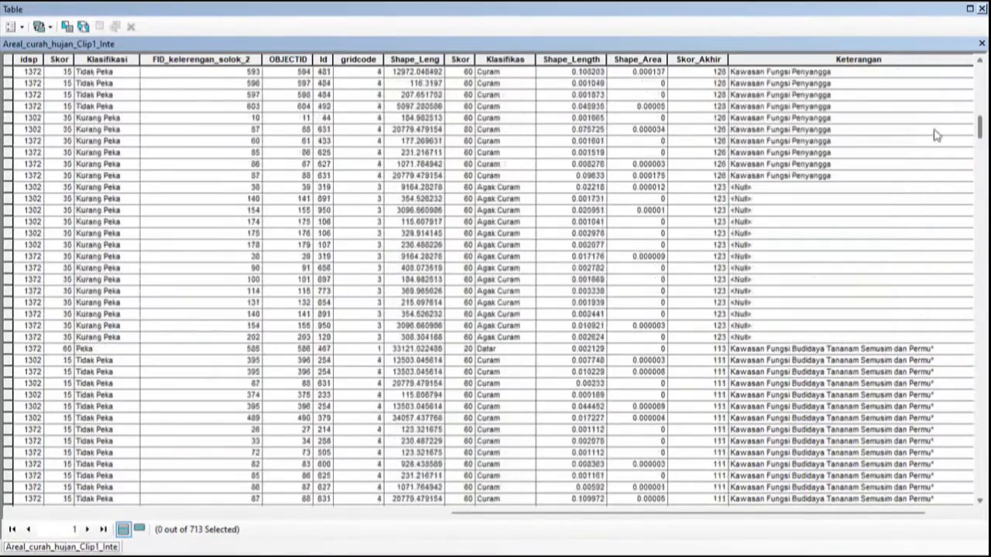
{"action": "left_click", "coordinate": [10, 186]}
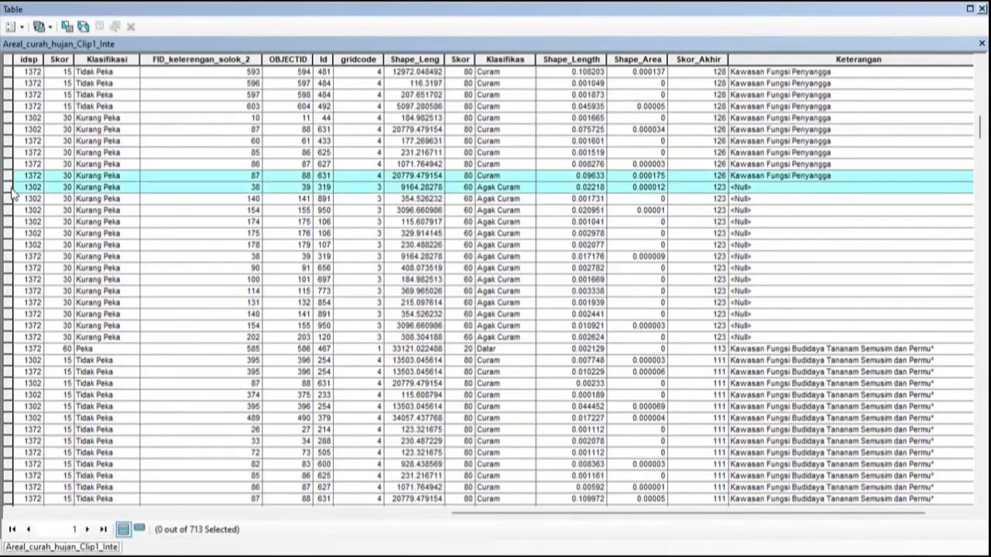
{"action": "left_click_drag", "start_coordinate": [10, 192], "coordinate": [10, 336]}
Calculate Keterangan for the selected records as "Kawasan Fungsi Budidaya Tanaman Musiman dan Permukiman" and close the attribute table
{"action": "right_click", "coordinate": [778, 57]}
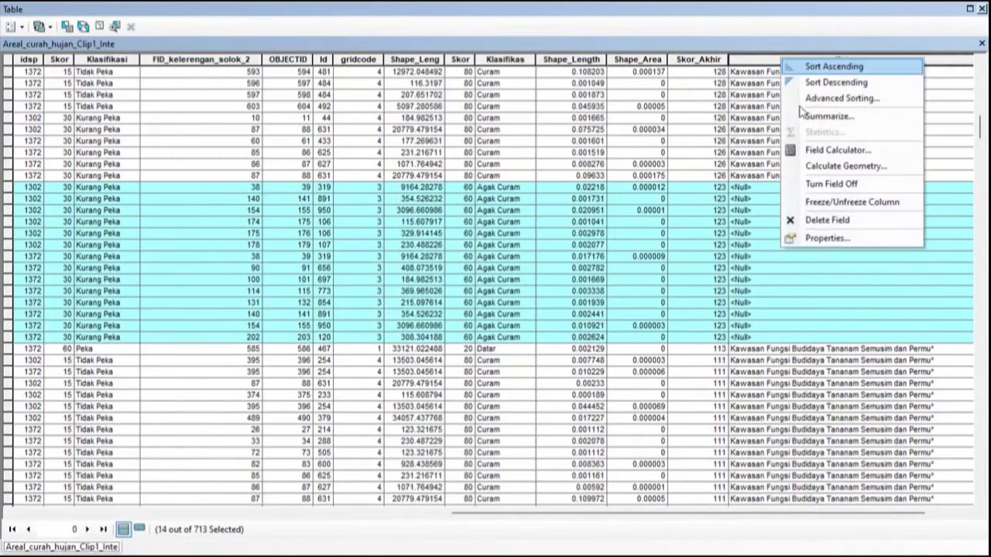
{"action": "left_click", "coordinate": [804, 148]}
{"action": "left_click", "coordinate": [406, 300]}
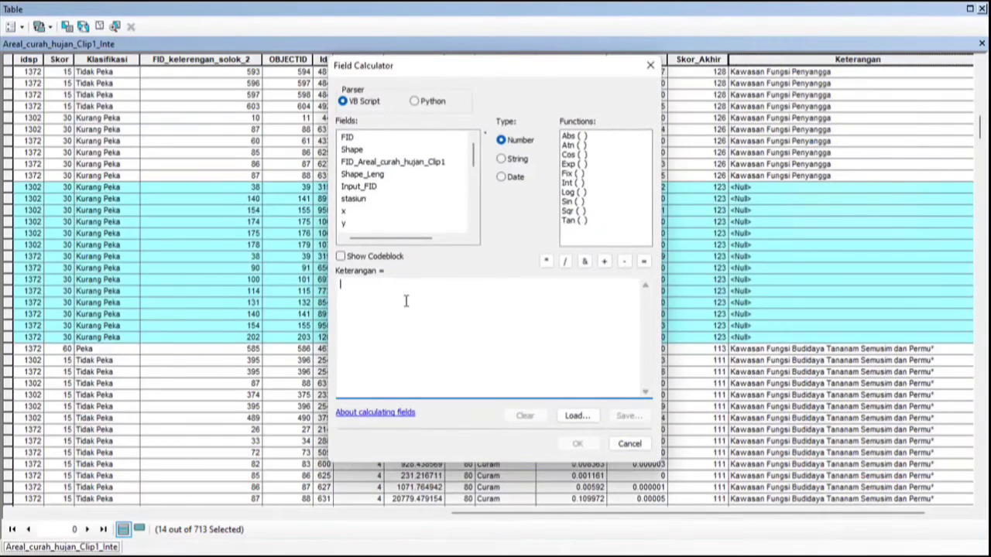
{"action": "type", "text": "'"}
{"action": "key", "text": "BackSpace"}
{"action": "type", "text": "\"Kawasan Fungsi Budid"}
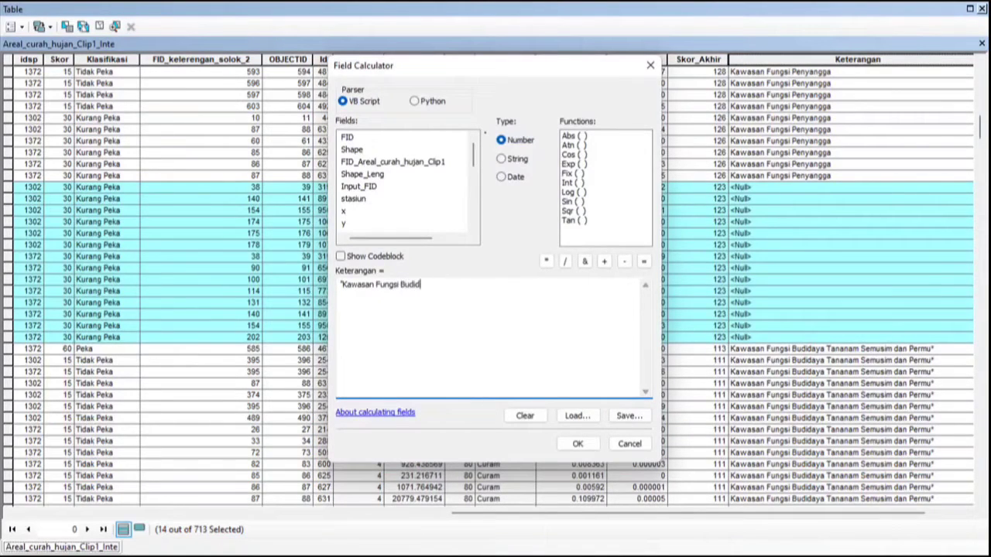
{"action": "type", "text": "aya Tanaman Musiman dan Permukim"}
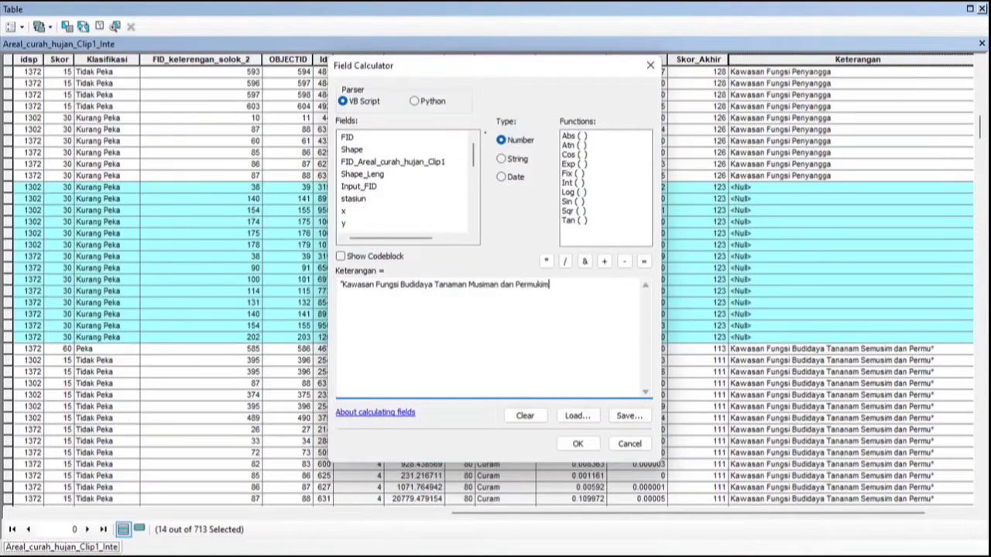
{"action": "type", "text": "\""}
{"action": "left_click", "coordinate": [573, 443]}
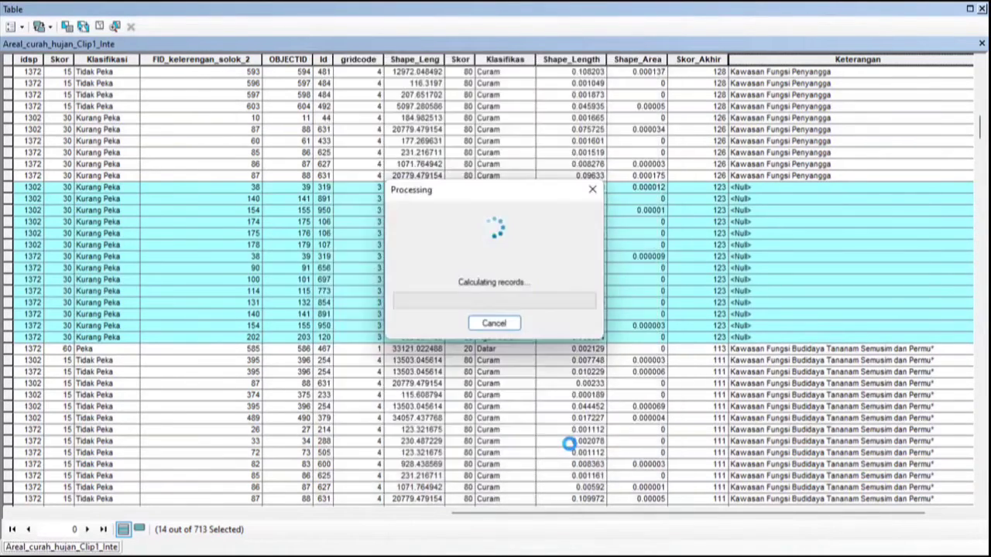
{"action": "left_click", "coordinate": [637, 239]}
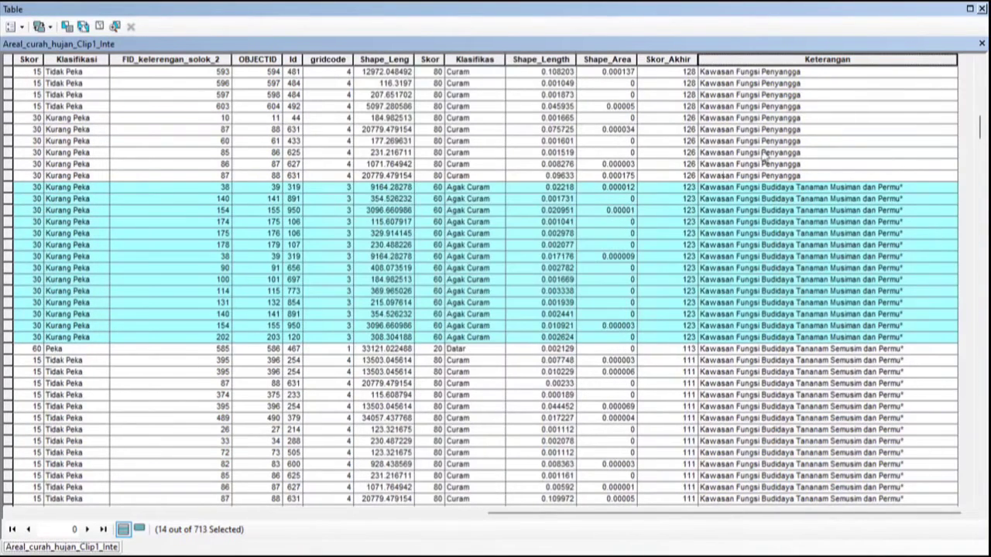
{"action": "left_click", "coordinate": [981, 9]}
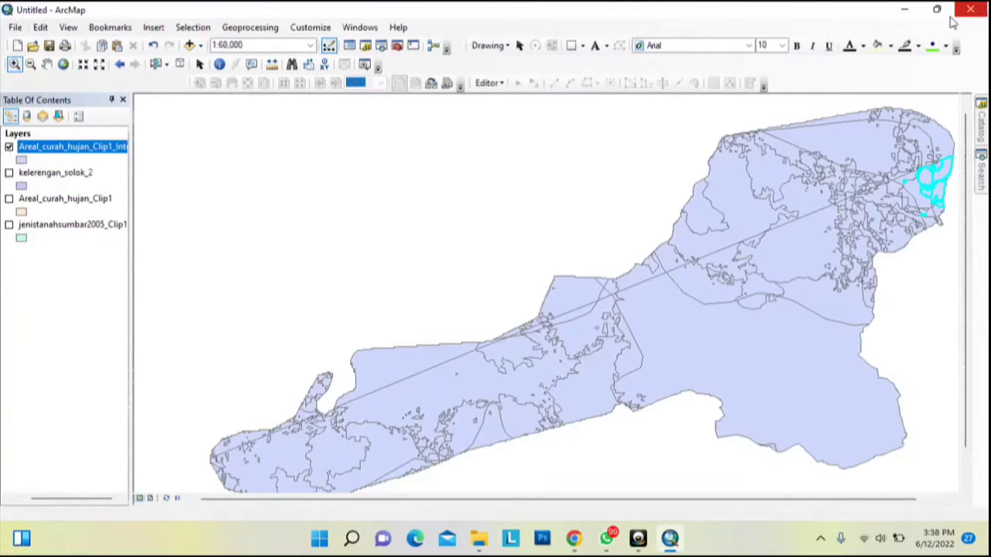
Clear the record selection in the intersected layer's attribute table and close the table again
{"action": "right_click", "coordinate": [67, 147]}
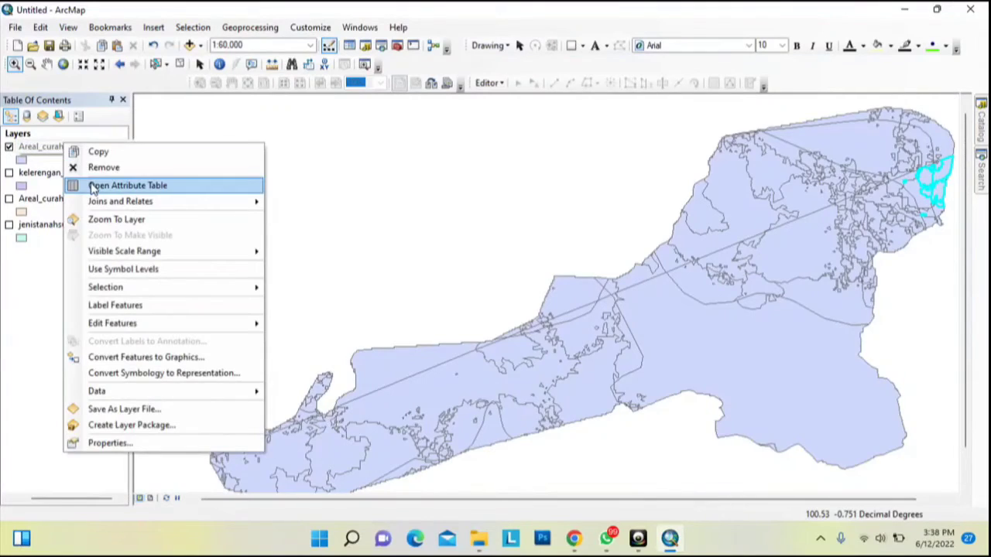
{"action": "left_click", "coordinate": [89, 186]}
{"action": "left_click", "coordinate": [5, 60]}
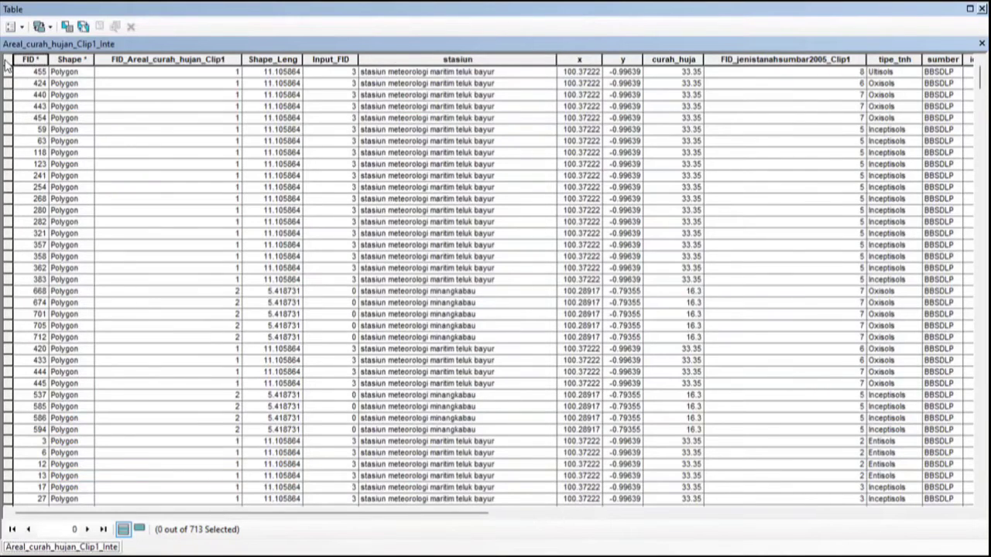
{"action": "left_click", "coordinate": [981, 8]}
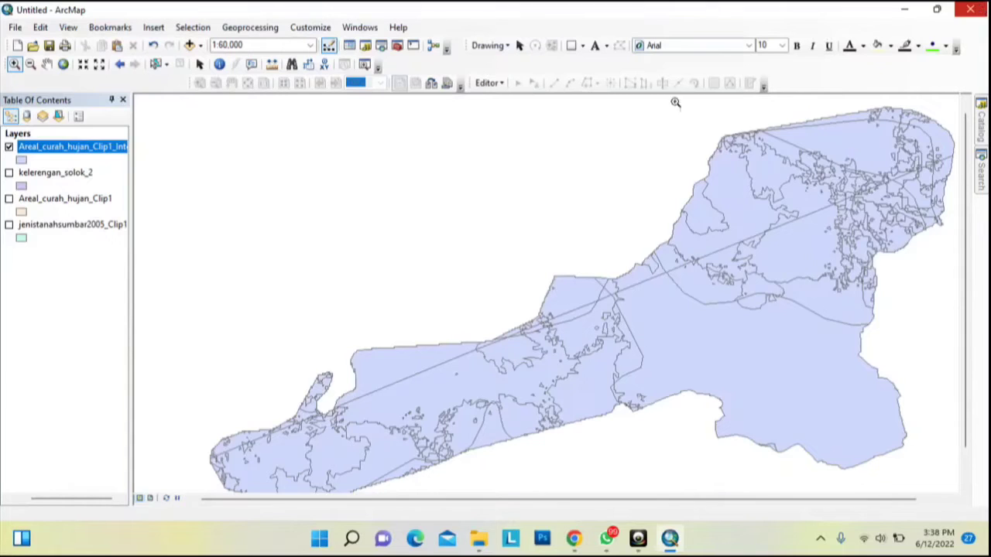
{"action": "right_click", "coordinate": [105, 154]}
{"action": "left_click", "coordinate": [139, 191]}
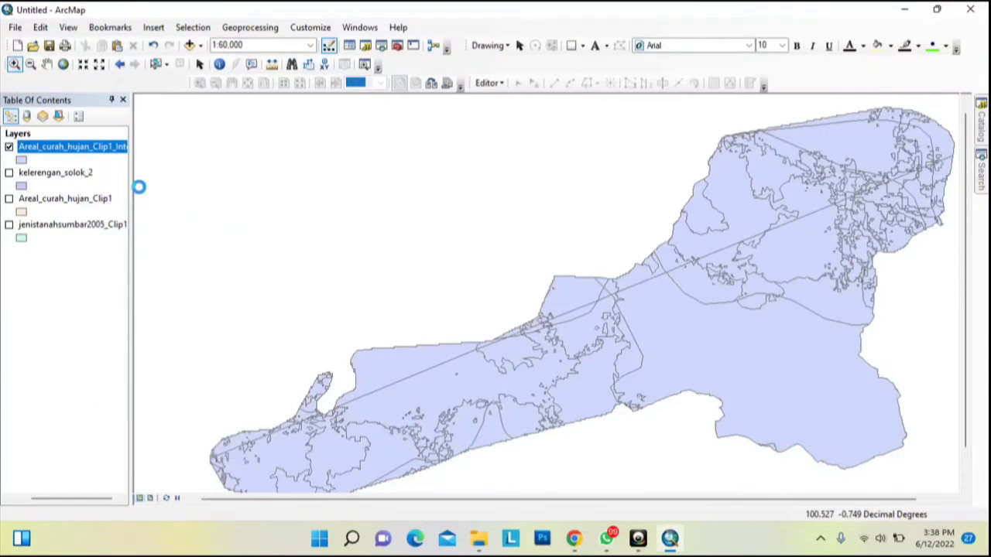
{"action": "left_click", "coordinate": [981, 9]}
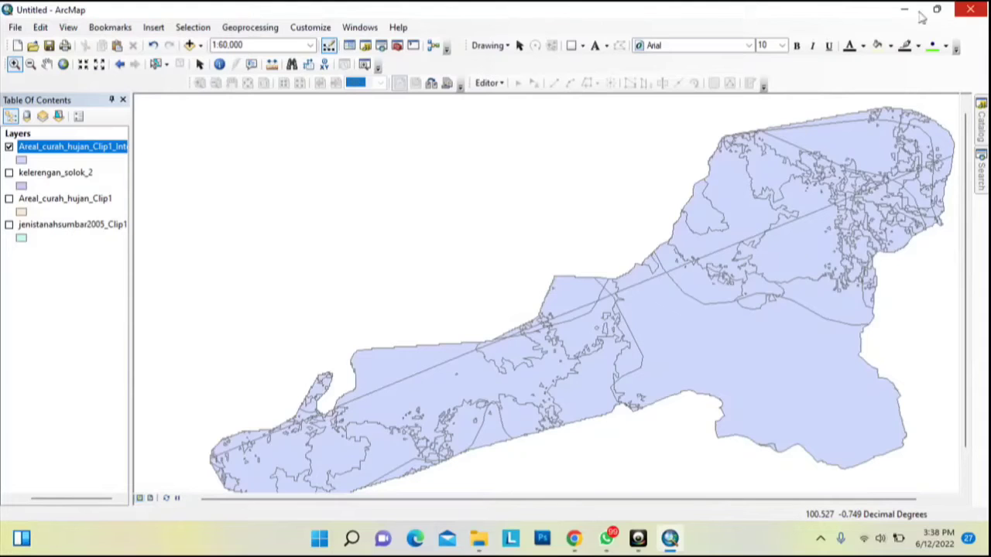
Symbolize the intersected layer by unique values of the Keterangan field, adding all values, and apply the symbology
{"action": "right_click", "coordinate": [105, 149]}
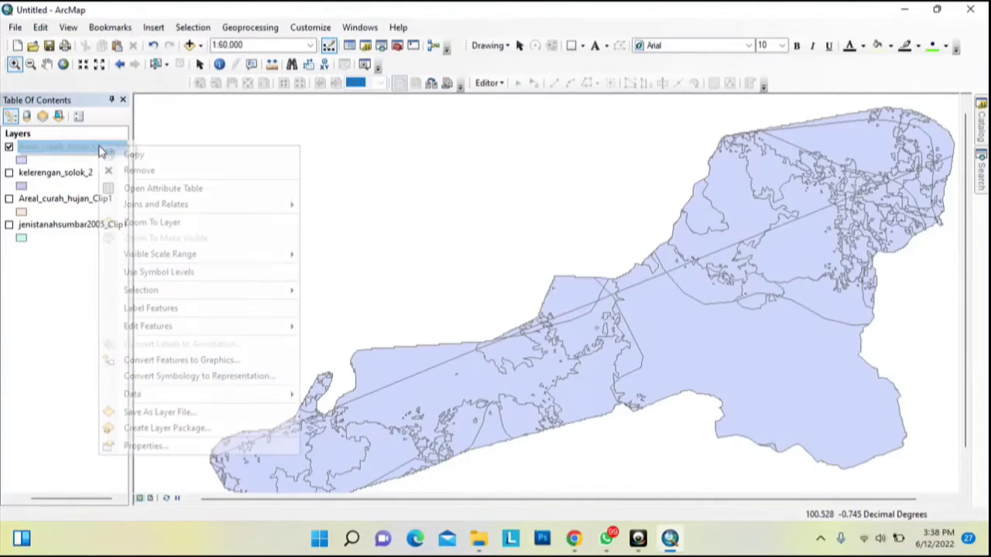
{"action": "left_click", "coordinate": [158, 443]}
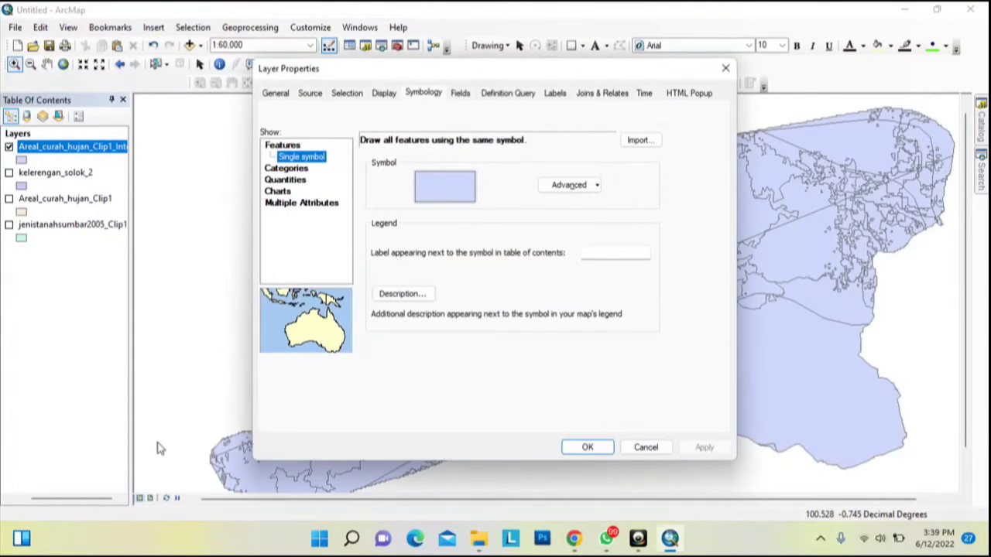
{"action": "left_click", "coordinate": [280, 169]}
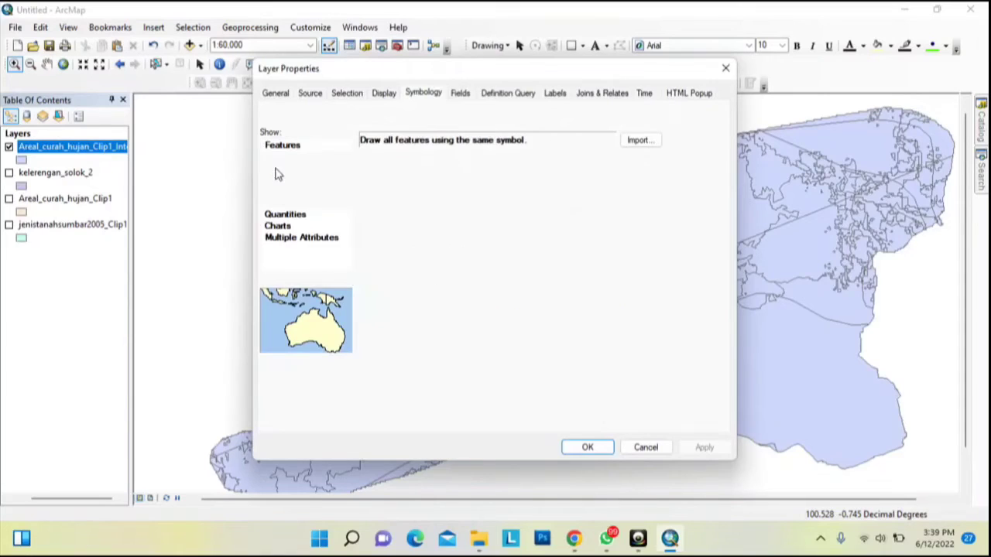
{"action": "left_click", "coordinate": [365, 215]}
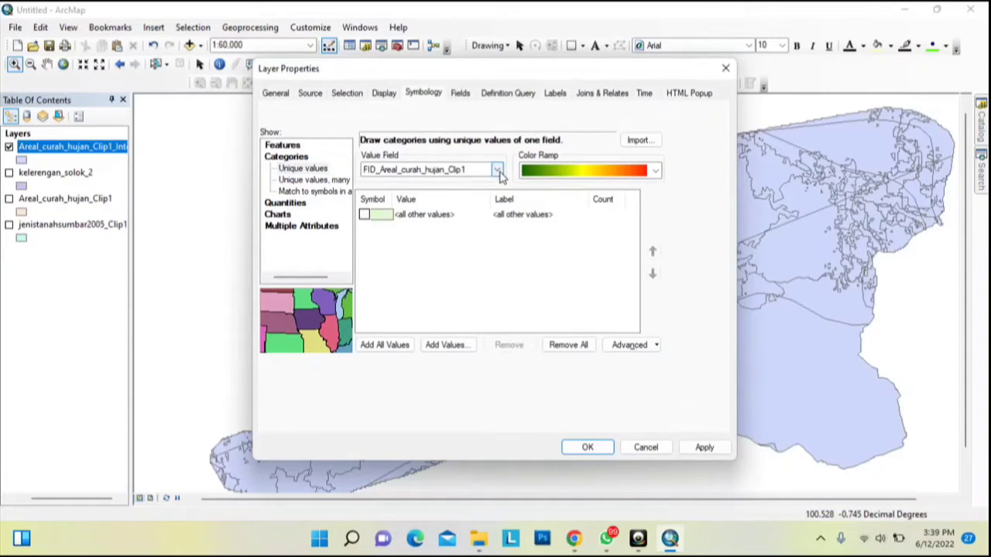
{"action": "left_click", "coordinate": [497, 169]}
{"action": "scroll", "coordinate": [453, 332], "scroll_direction": "down", "scroll_amount": 1}
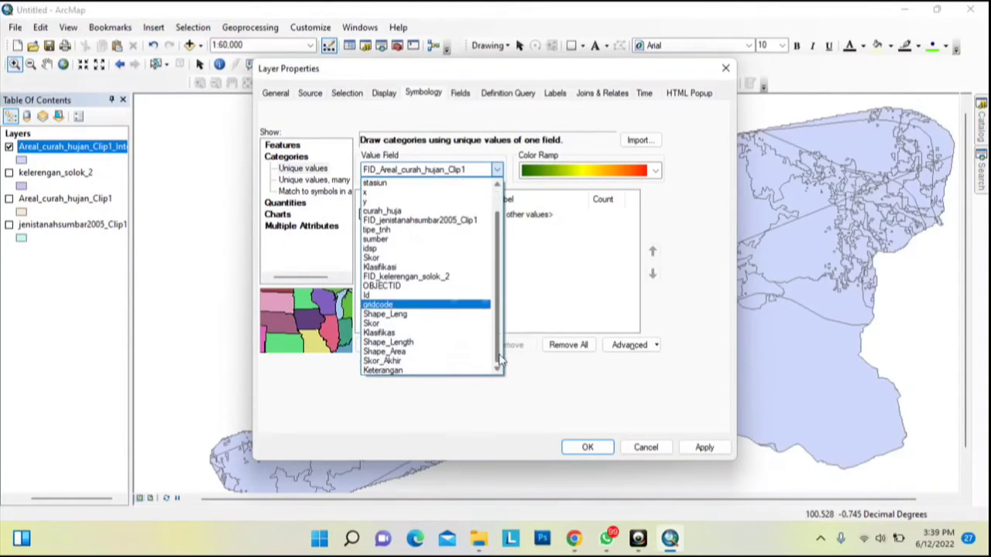
{"action": "left_click", "coordinate": [433, 375]}
{"action": "left_click", "coordinate": [387, 346]}
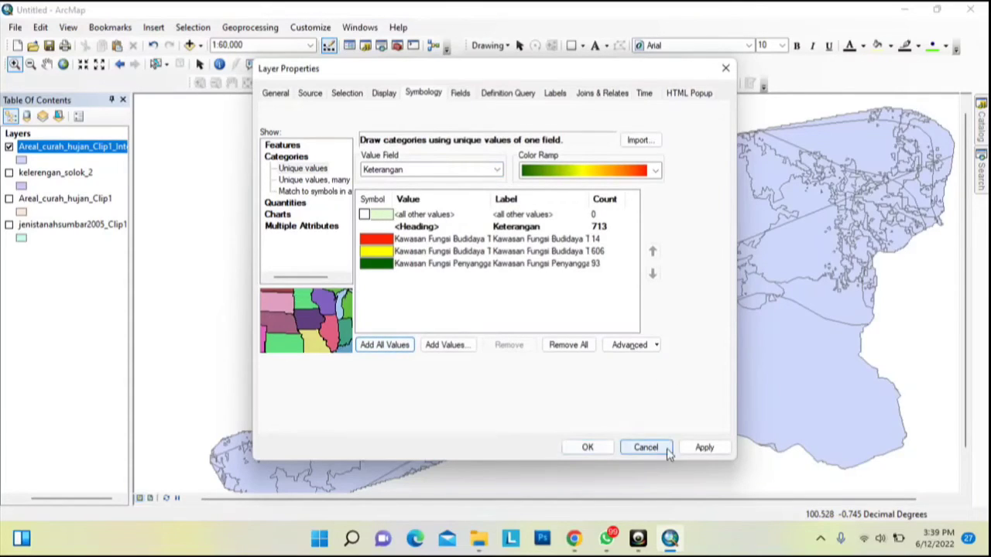
{"action": "left_click", "coordinate": [703, 448]}
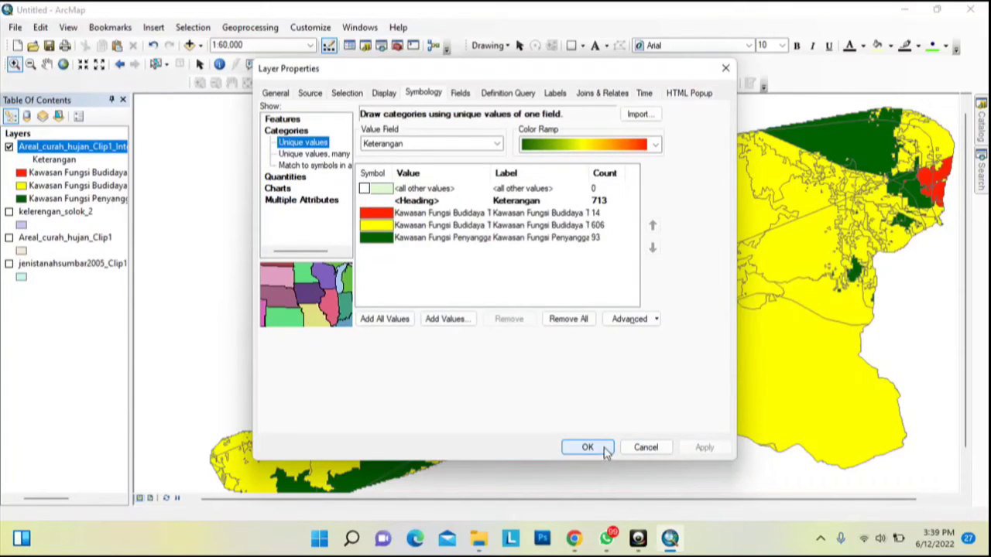
Check the full label text of the two Kawasan Fungsi Budidaya categories and close the layer properties
{"action": "double_click", "coordinate": [509, 213]}
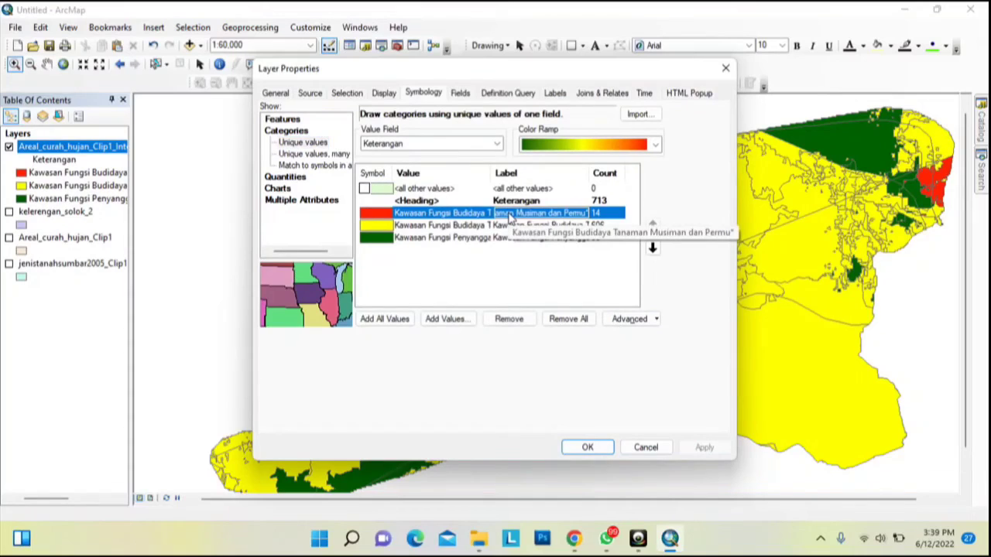
{"action": "double_click", "coordinate": [514, 226]}
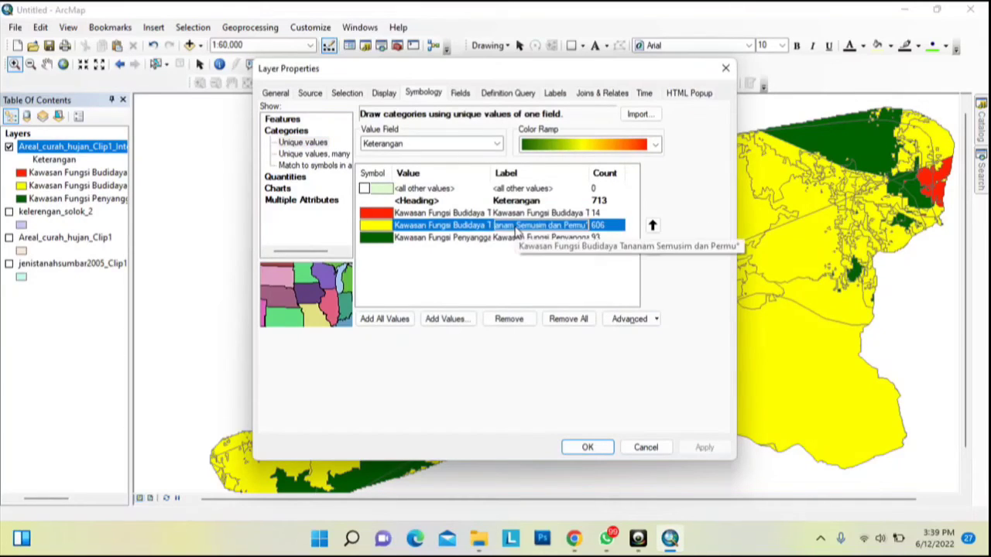
{"action": "left_click", "coordinate": [598, 449]}
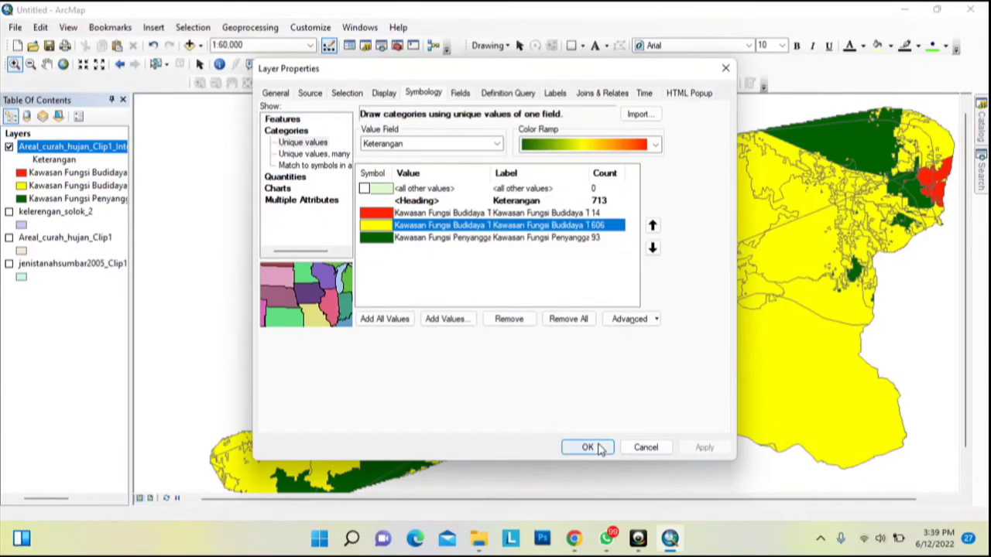